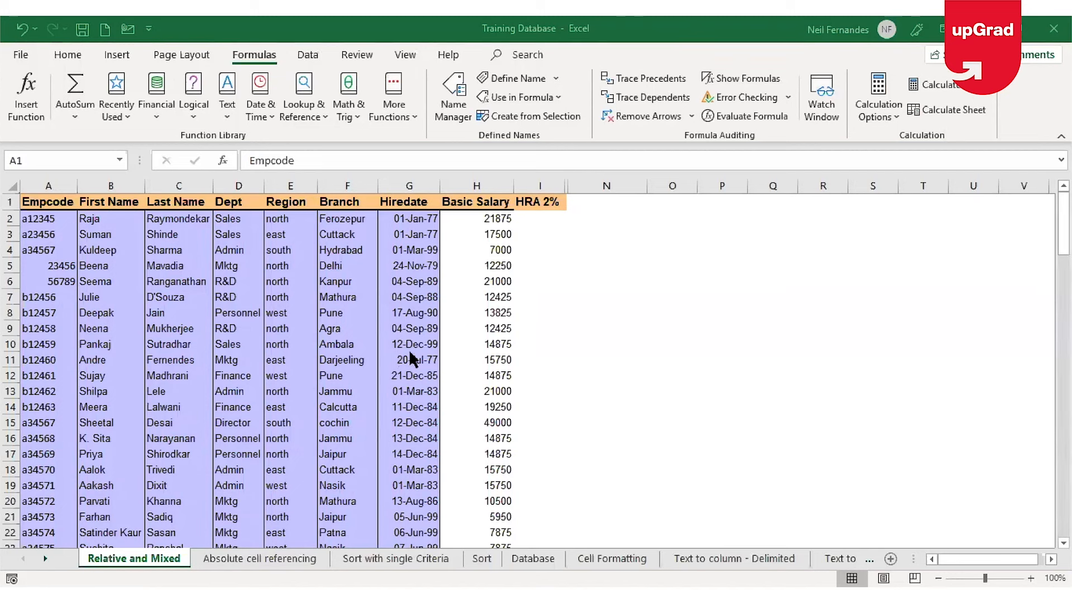
# Enter the formula =H2*2% in cell I2 to calculate the first employee's HRA from the basic salary
pyautogui.click(533, 217)
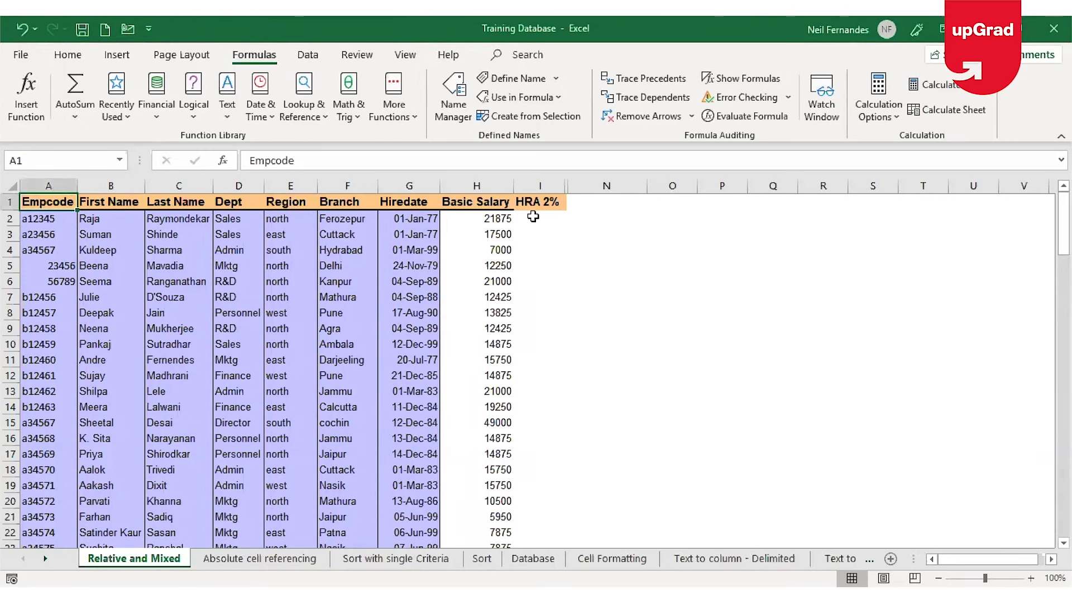
pyautogui.click(533, 217)
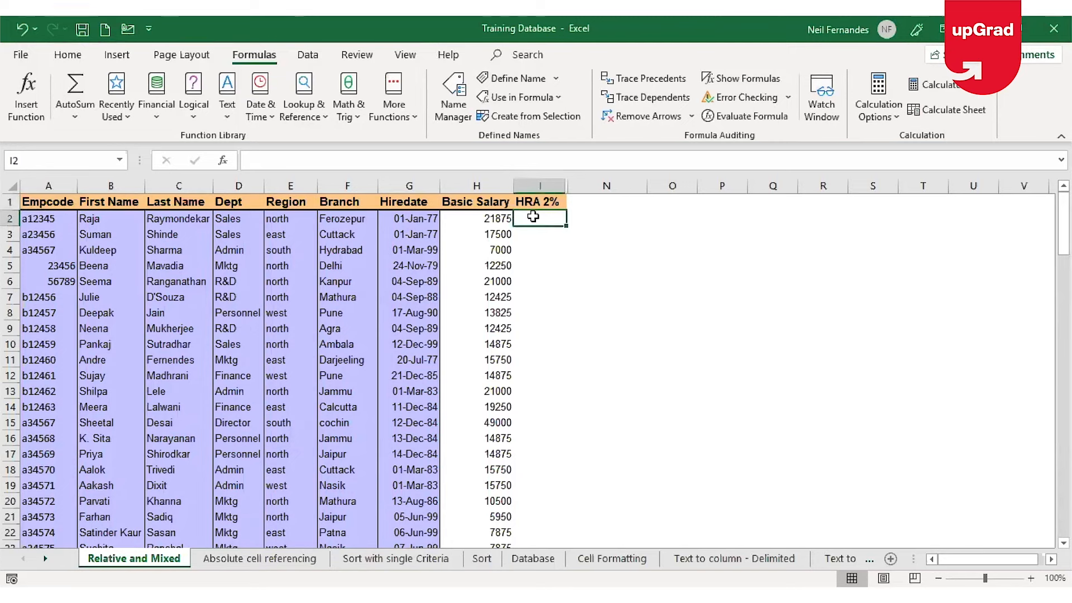
pyautogui.write('=')
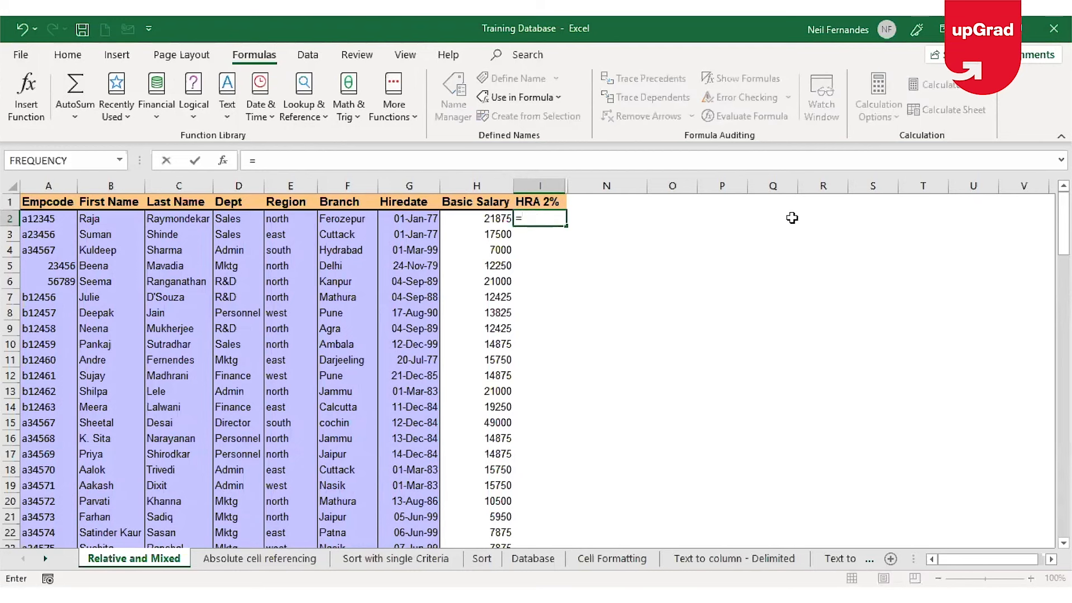
pyautogui.click(482, 218)
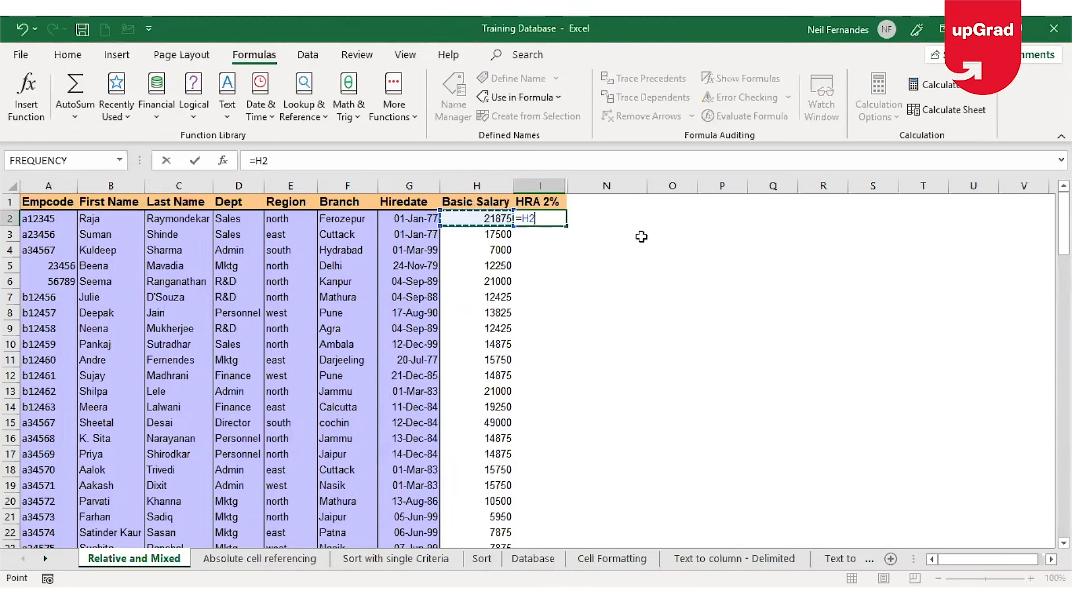
pyautogui.write('*')
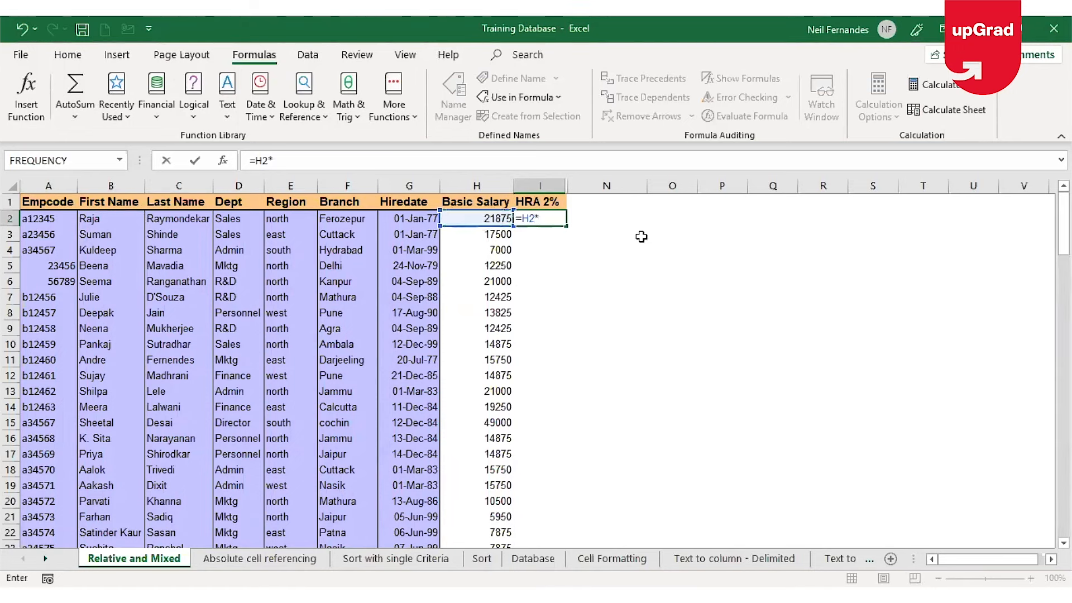
pyautogui.write('2%')
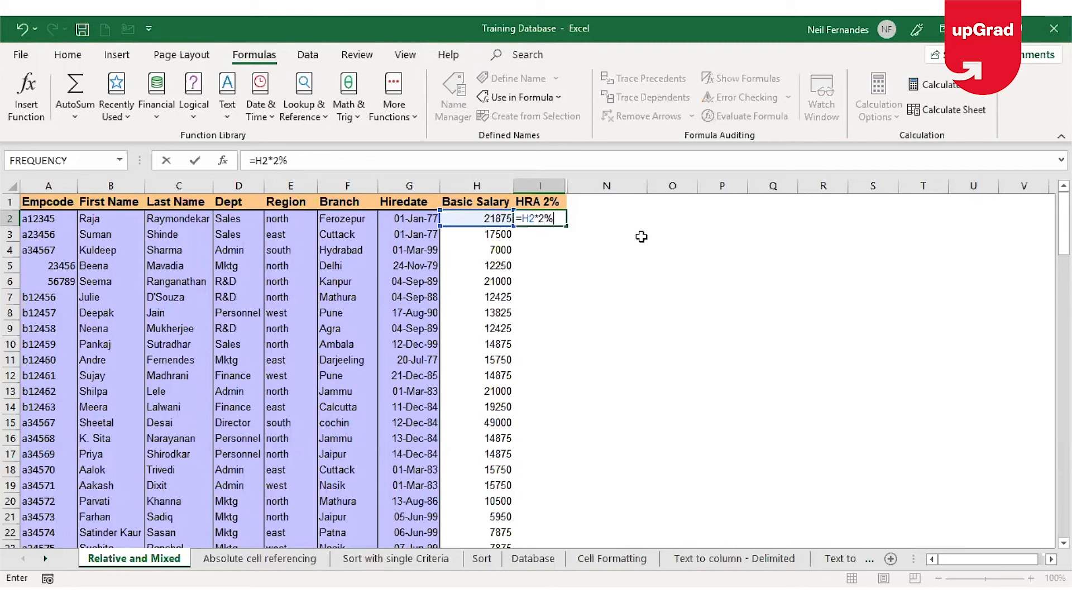
pyautogui.press('Return')
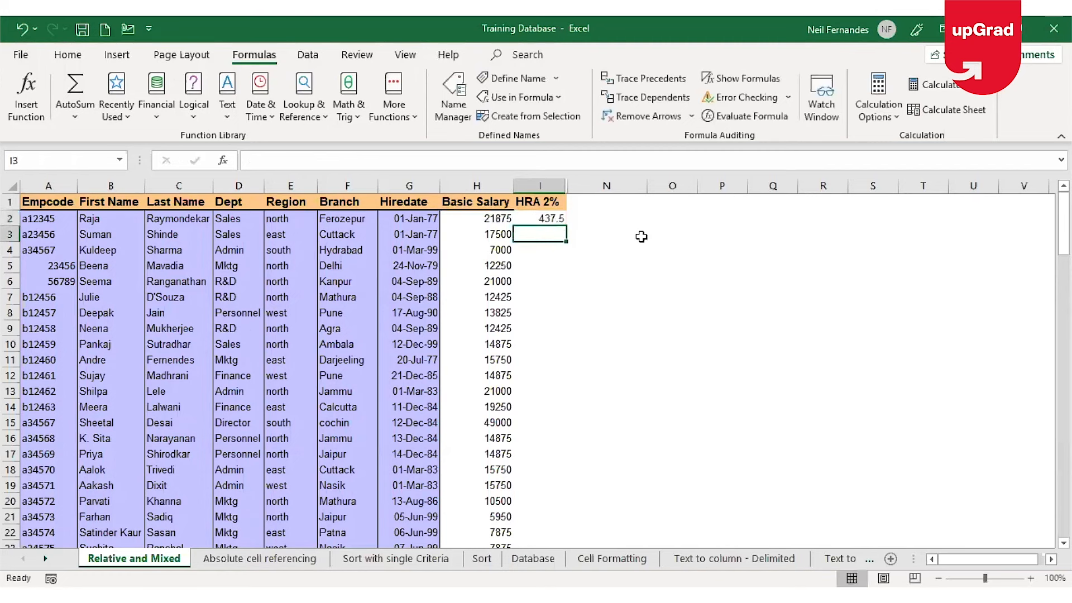
# Fill the HRA formula from I2 down the rest of the HRA 2% column
pyautogui.click(555, 217)
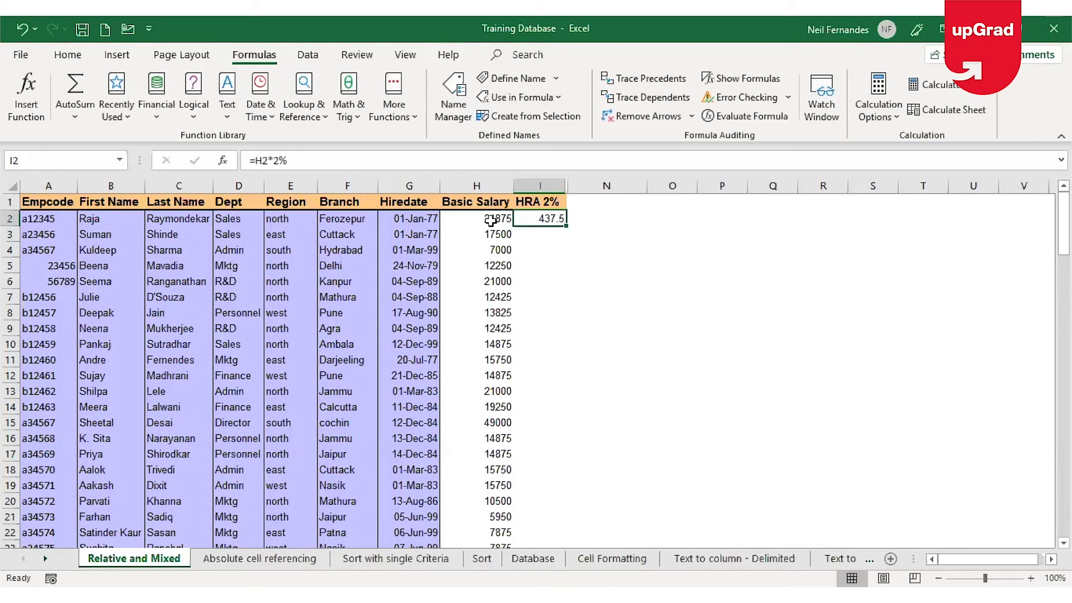
pyautogui.click(566, 228)
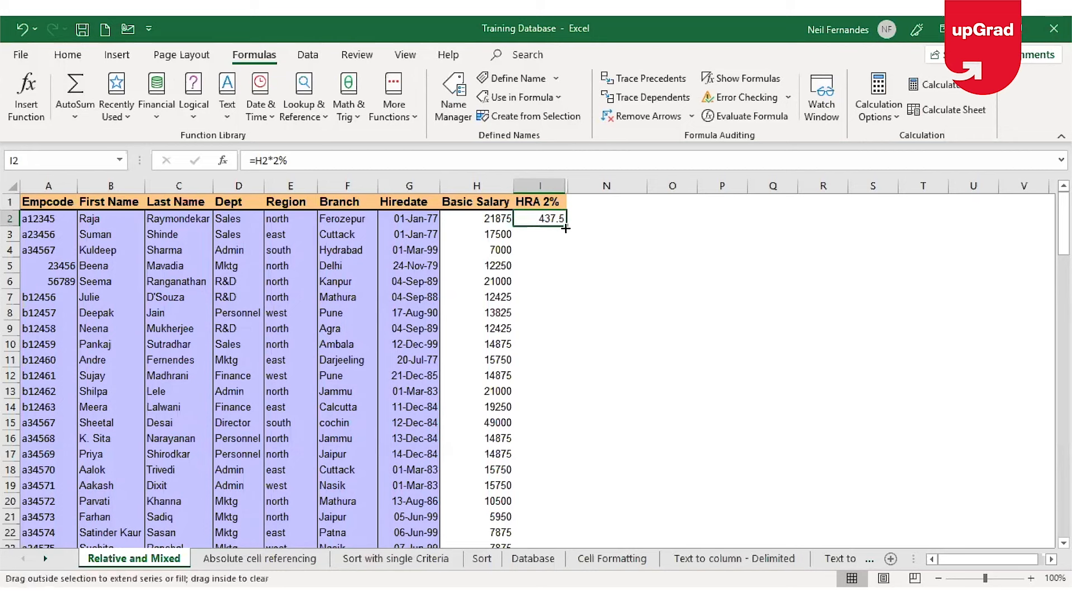
pyautogui.doubleClick(565, 229)
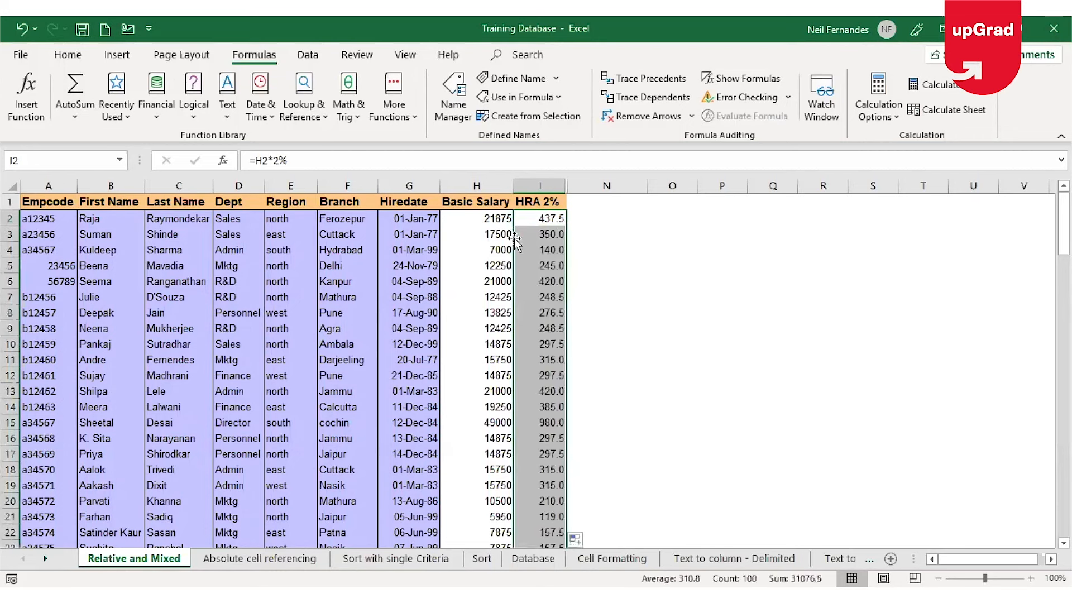
# Compare the formulas in I2 and I3, and briefly switch the sheet between showing formulas and values
pyautogui.press('Down')
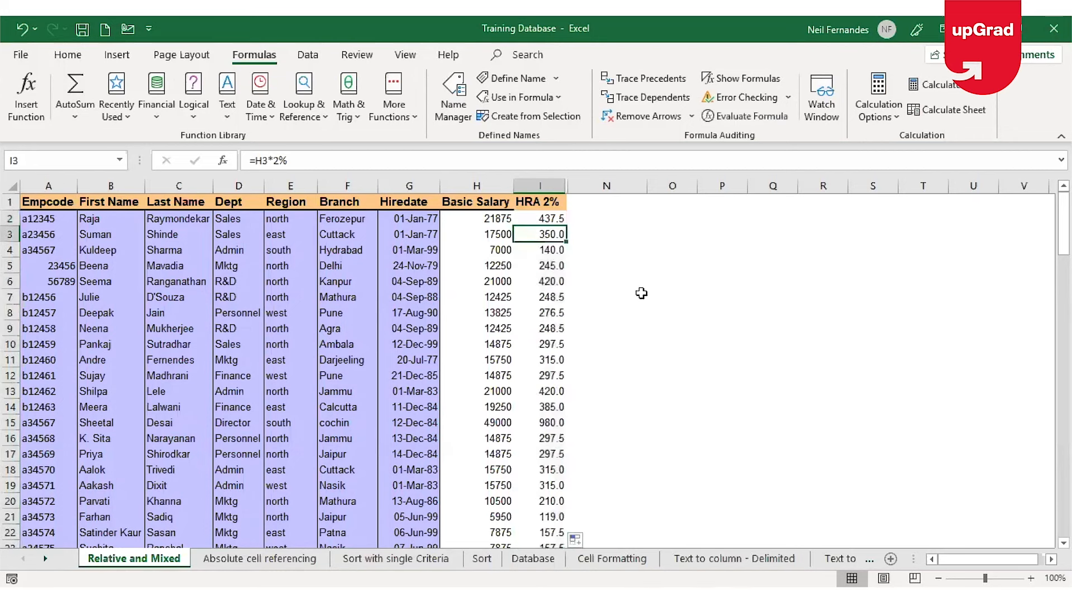
pyautogui.press('Up')
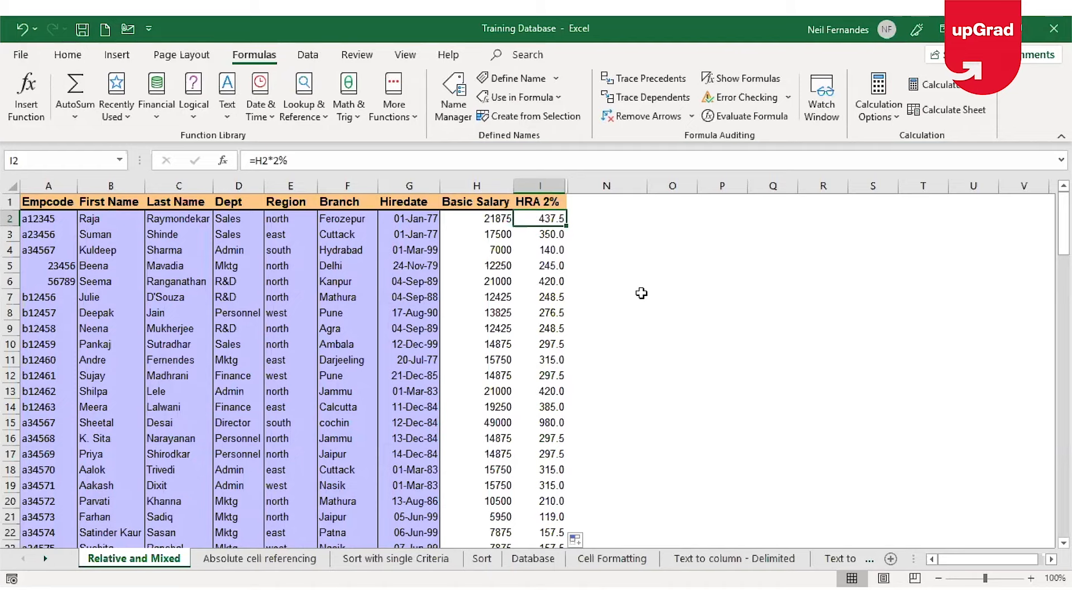
pyautogui.hotkey('ctrl', '`')
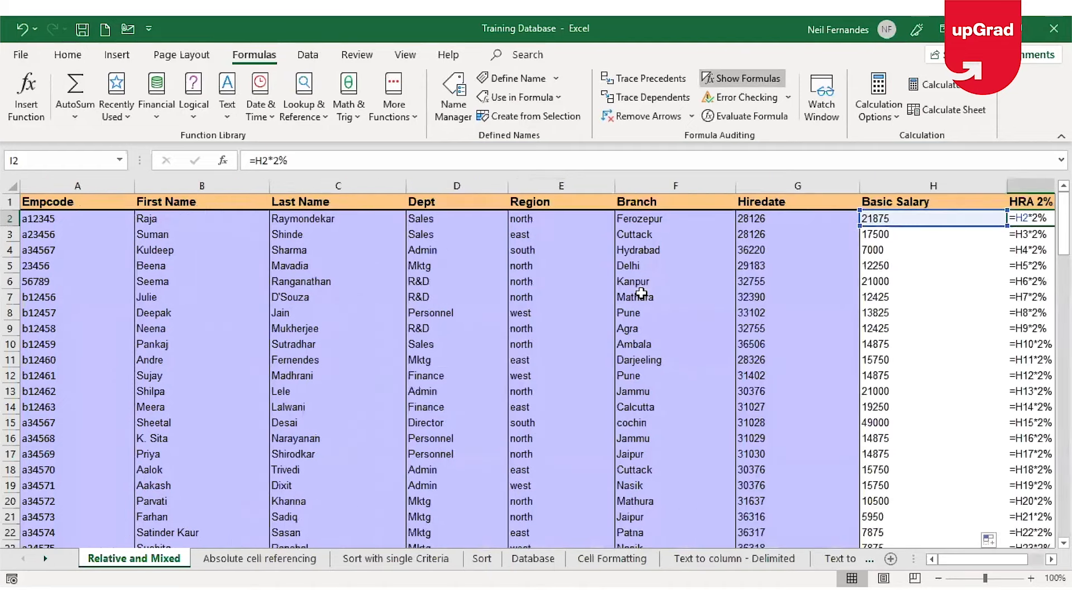
pyautogui.hotkey('ctrl', '`')
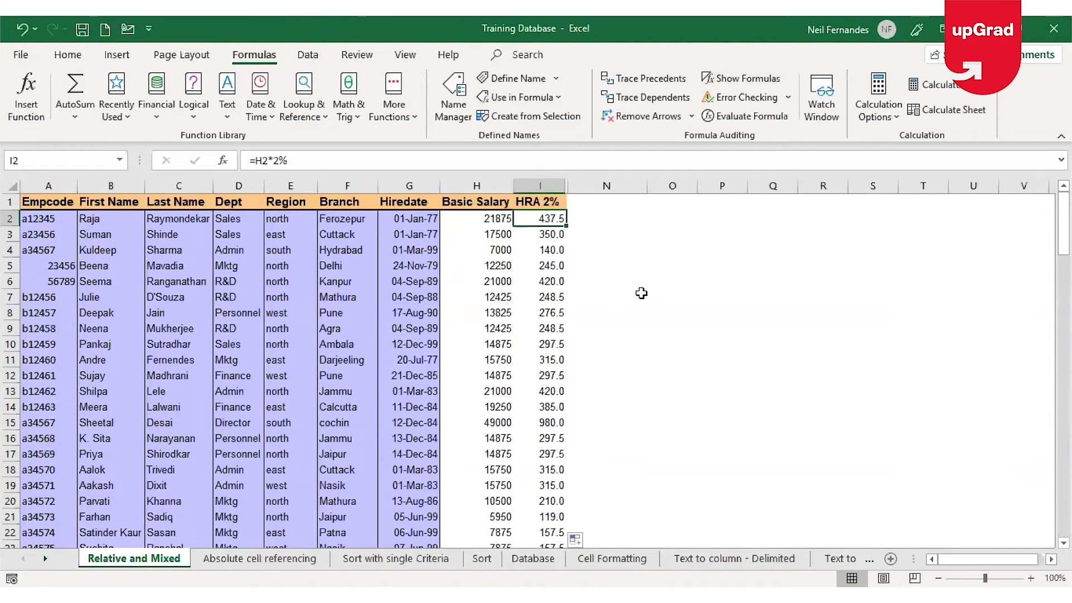
# Enter a tilde (~) in cell O3 and enlarge its font to size 22, with the sheet zoomed to 130%
pyautogui.click(694, 240)
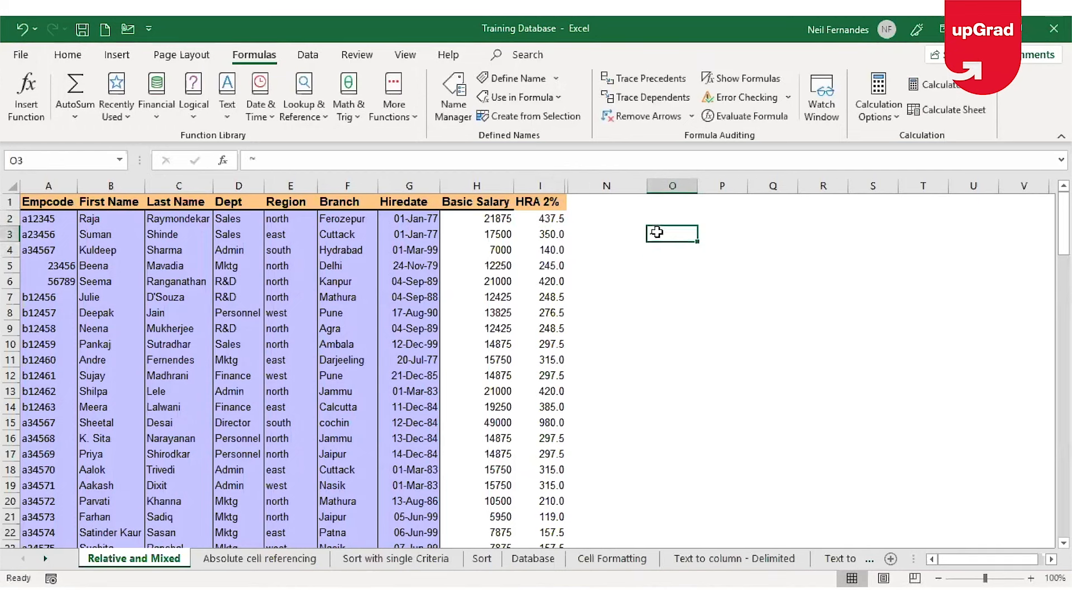
pyautogui.click(1030, 578)
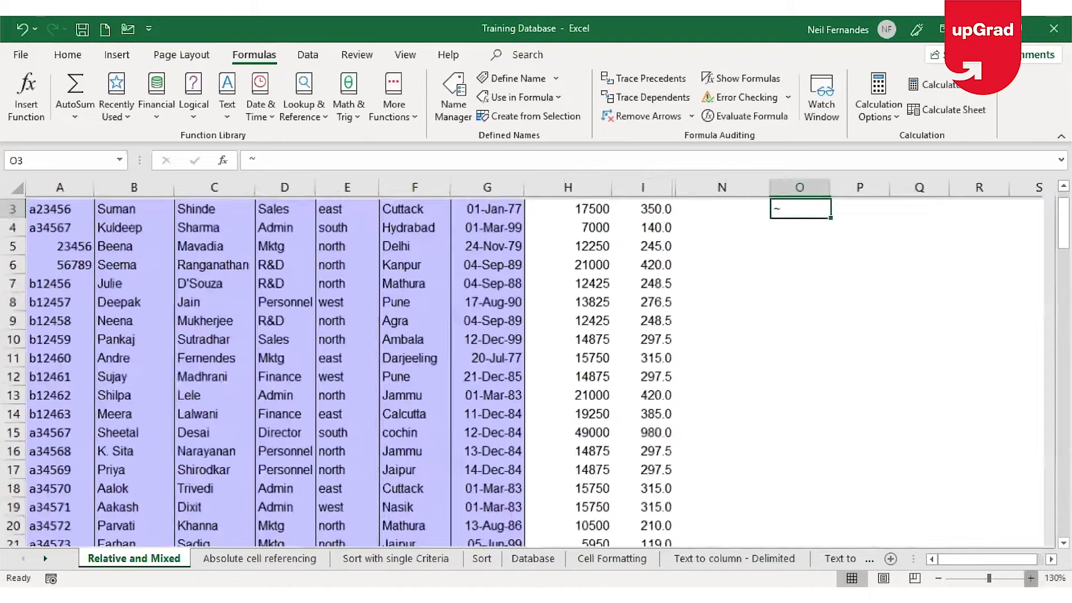
pyautogui.click(1031, 578)
pyautogui.click(1030, 577)
pyautogui.scroll(1, 875, 229)
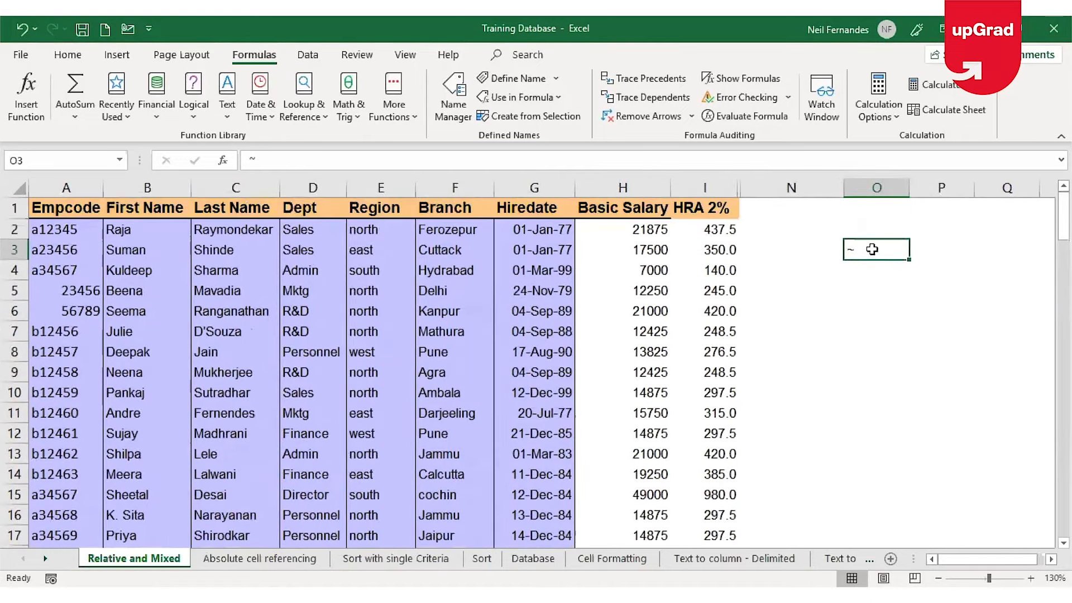
pyautogui.click(69, 54)
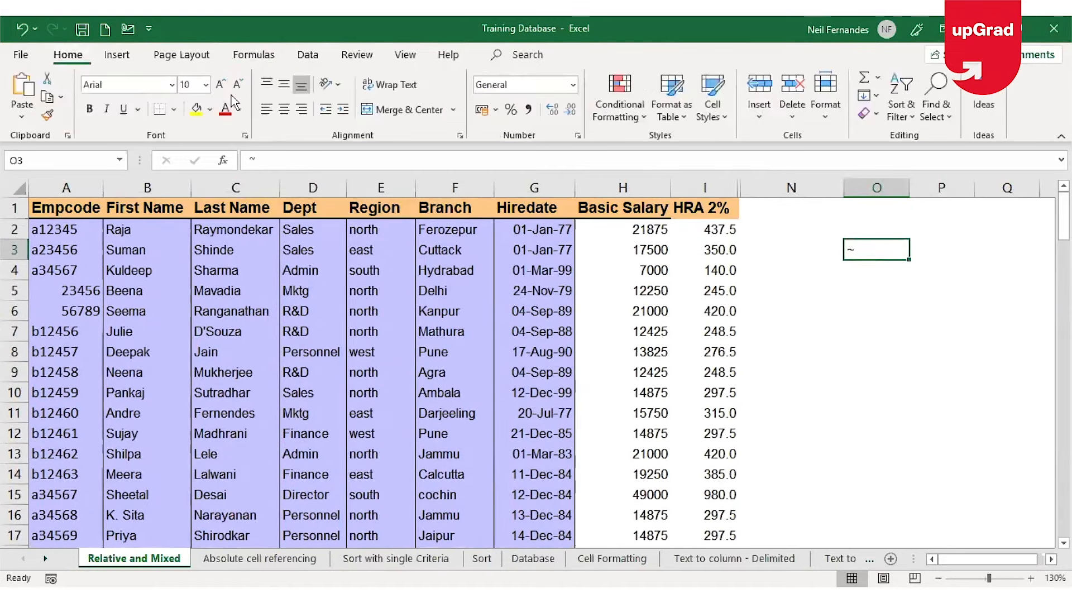
pyautogui.click(222, 84)
pyautogui.click(223, 85)
pyautogui.click(222, 85)
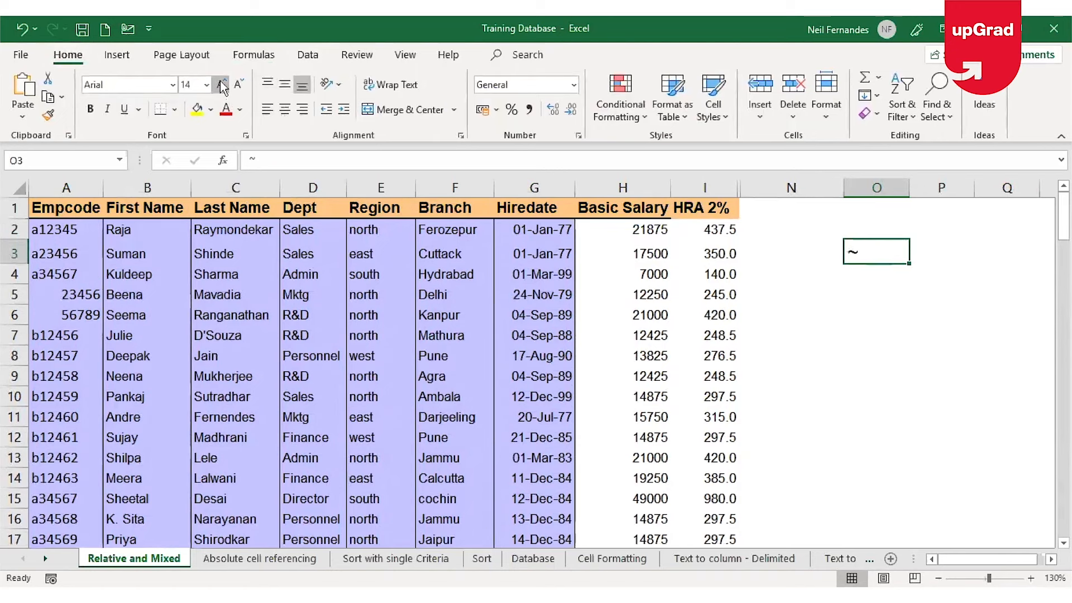
pyautogui.click(222, 84)
pyautogui.click(222, 85)
pyautogui.click(222, 85)
pyautogui.click(222, 85)
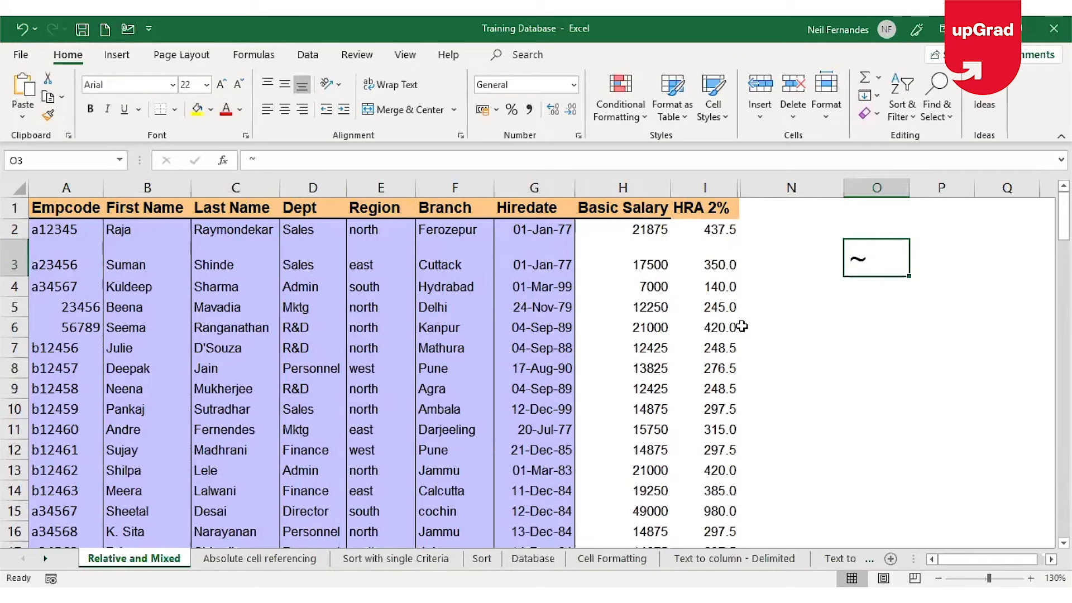
# Undo the font enlargement and the tilde entry in cell O3, and set the zoom back to 100%
pyautogui.hotkey('ctrl', 'z')
pyautogui.hotkey('ctrl', 'z')
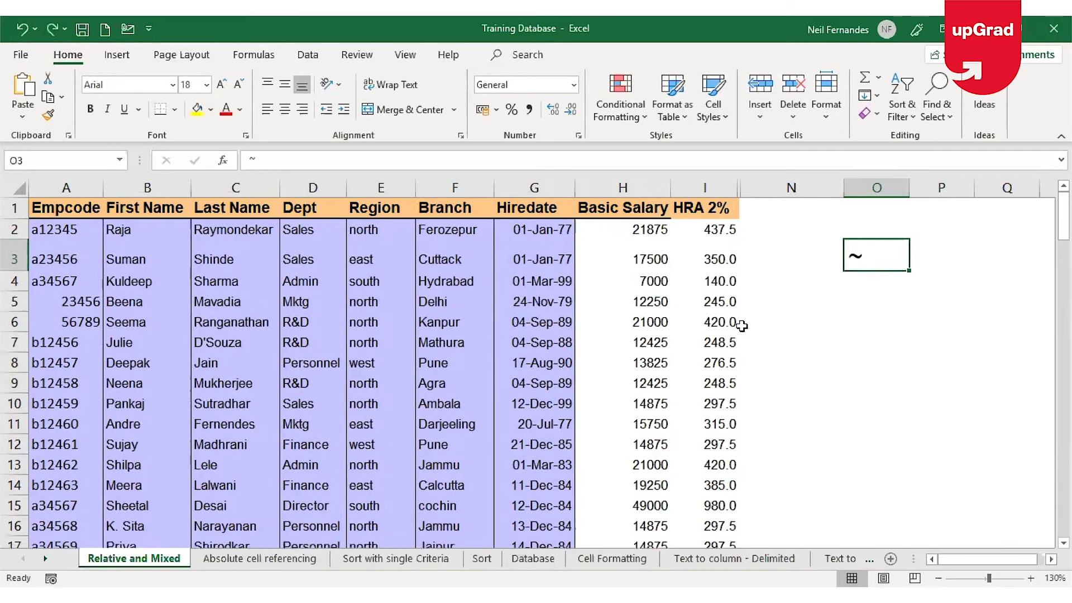
pyautogui.hotkey('ctrl', 'z')
pyautogui.hotkey('ctrl', 'z')
pyautogui.hotkey('ctrl', 'z')
pyautogui.hotkey('ctrl', 'z')
pyautogui.hotkey('ctrl', 'z')
pyautogui.hotkey('ctrl', 'z')
pyautogui.hotkey('ctrl', 'y')
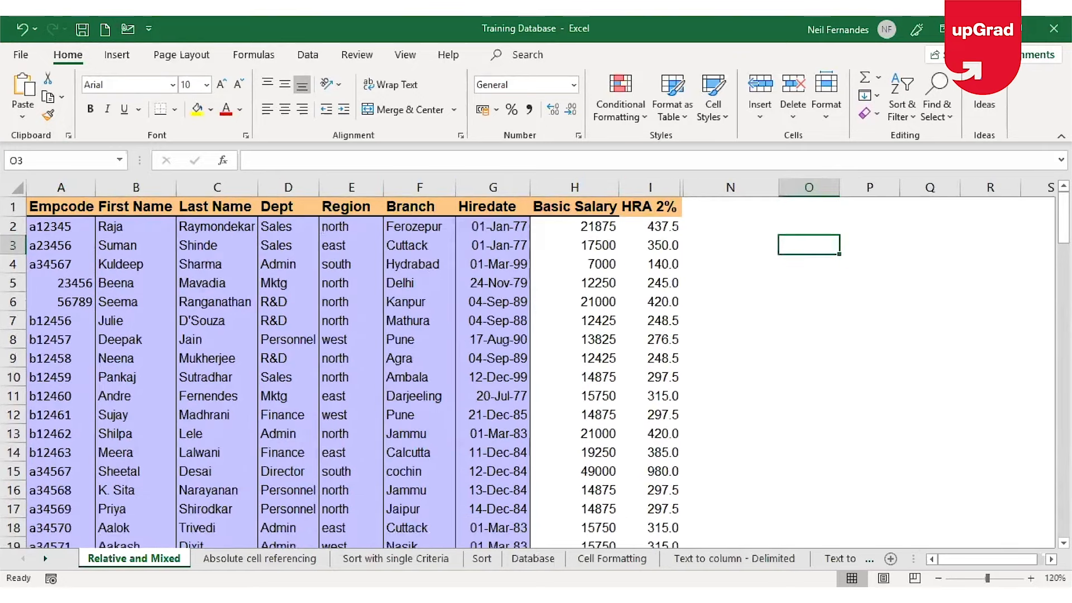
pyautogui.click(938, 578)
pyautogui.click(938, 578)
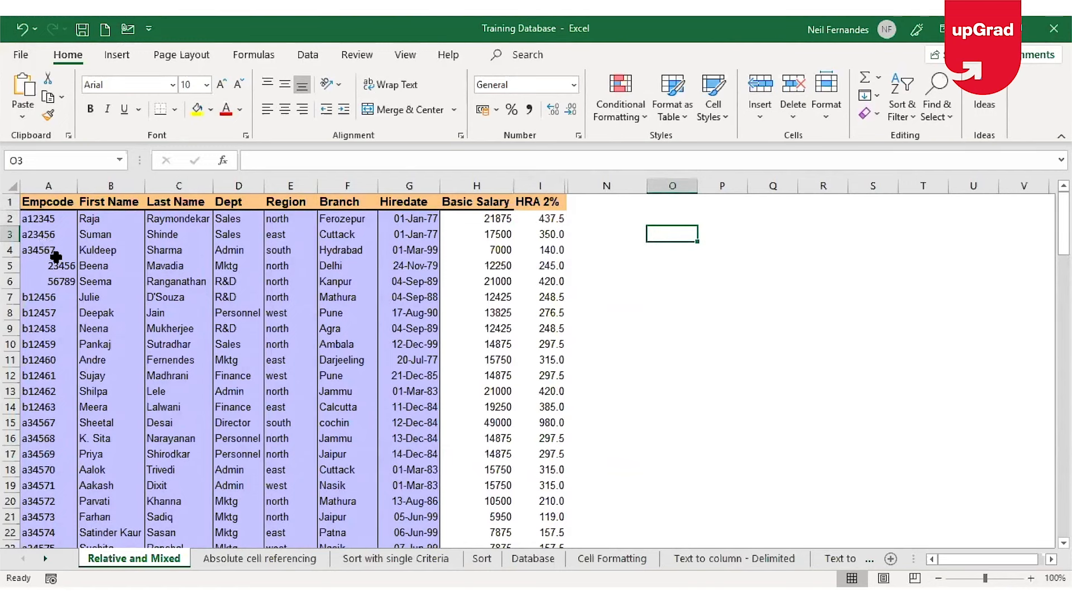
# Show the sheet's formulas, examine how the row reference changes in I2, I3 and I4, and return to showing values
pyautogui.hotkey('ctrl', '`')
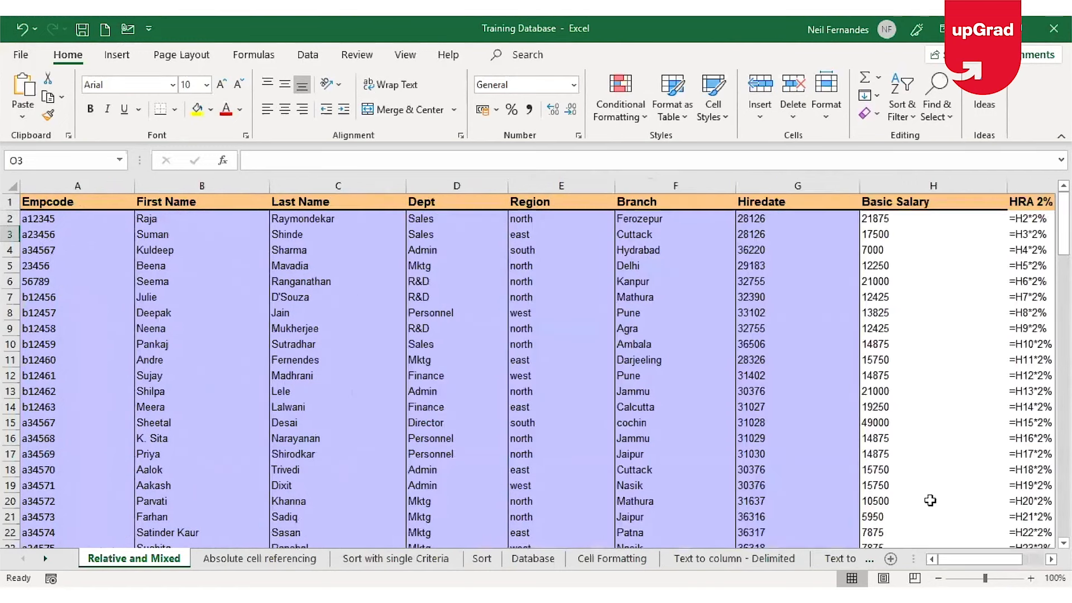
pyautogui.click(1051, 559)
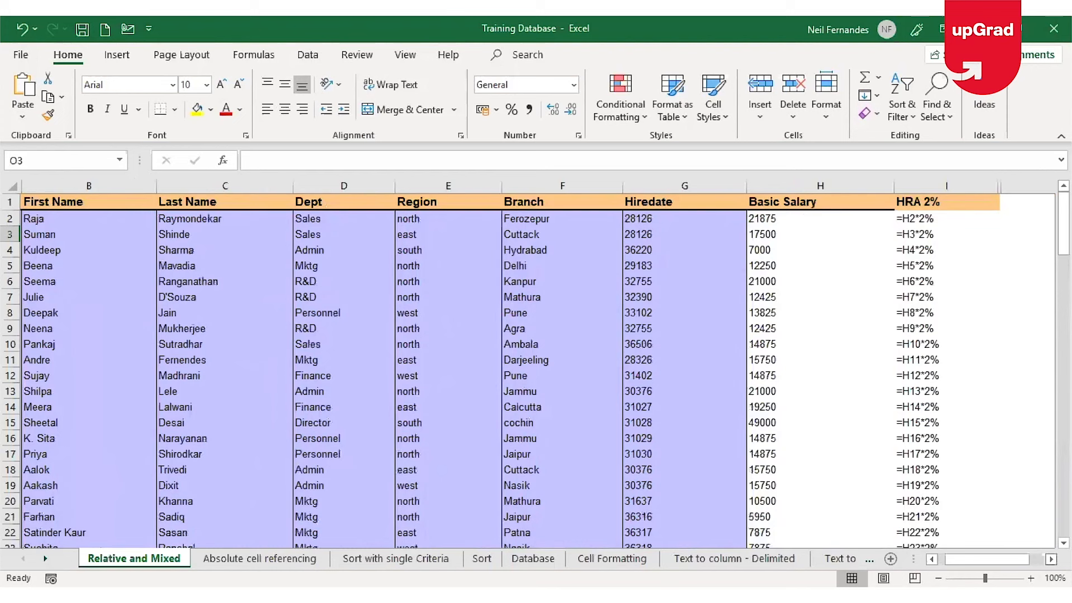
pyautogui.click(948, 215)
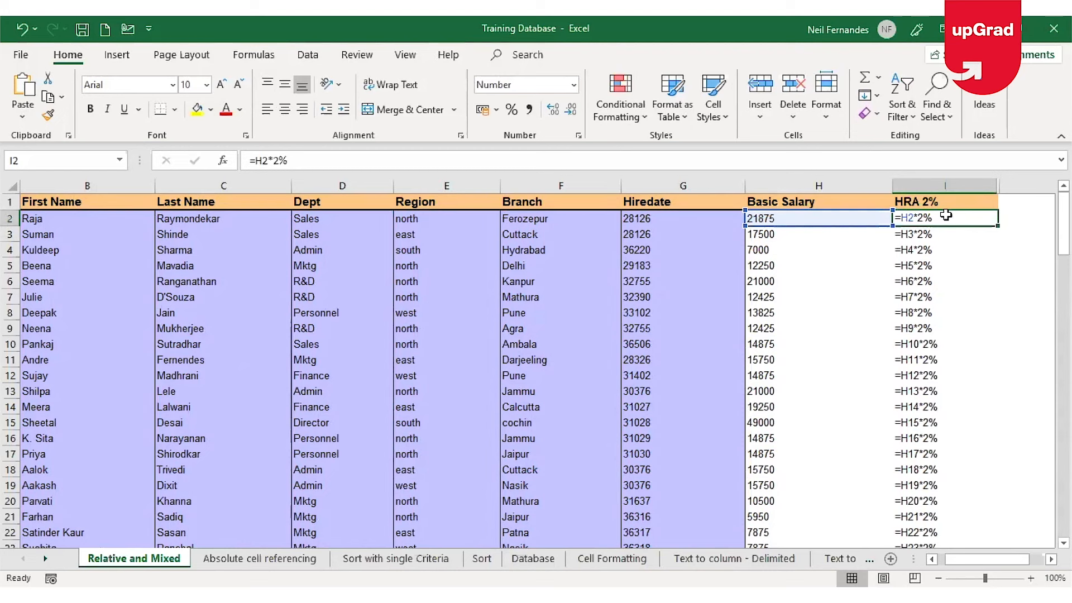
pyautogui.press('Down')
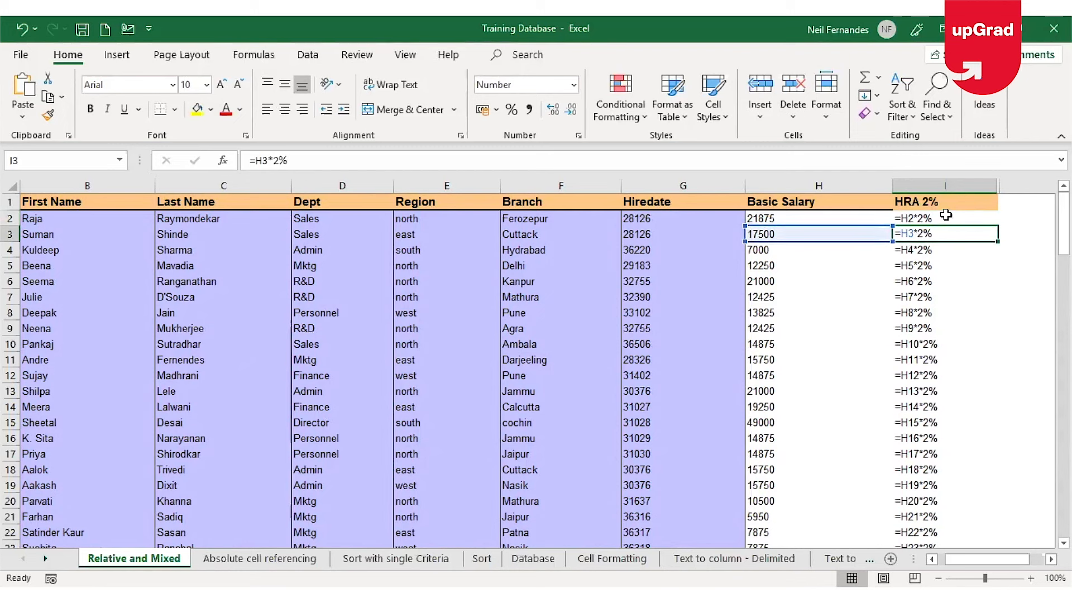
pyautogui.press('Down')
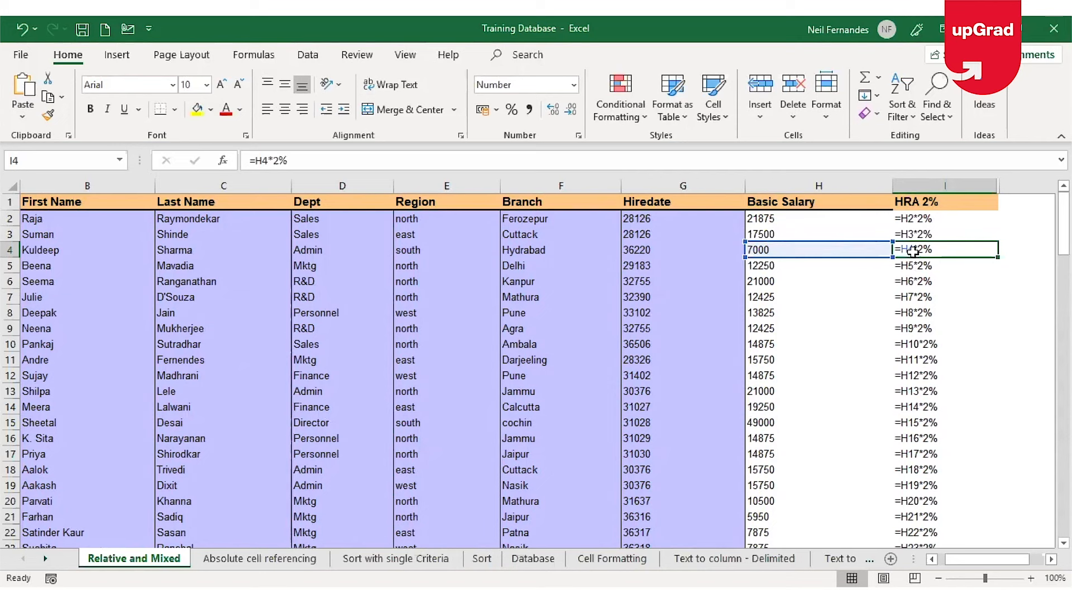
pyautogui.doubleClick(926, 221)
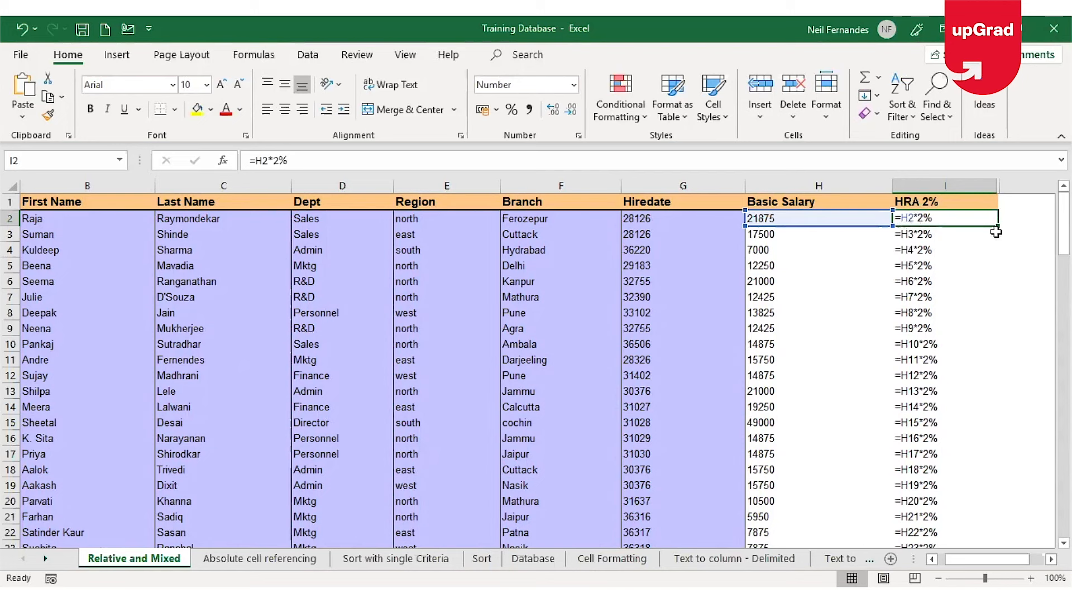
pyautogui.doubleClick(964, 231)
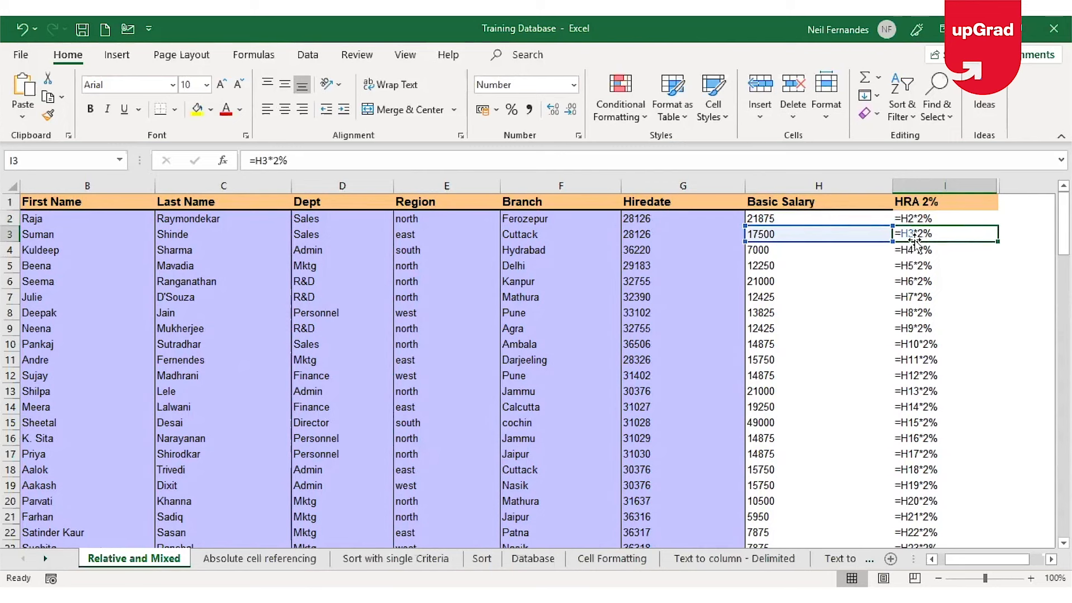
pyautogui.doubleClick(904, 255)
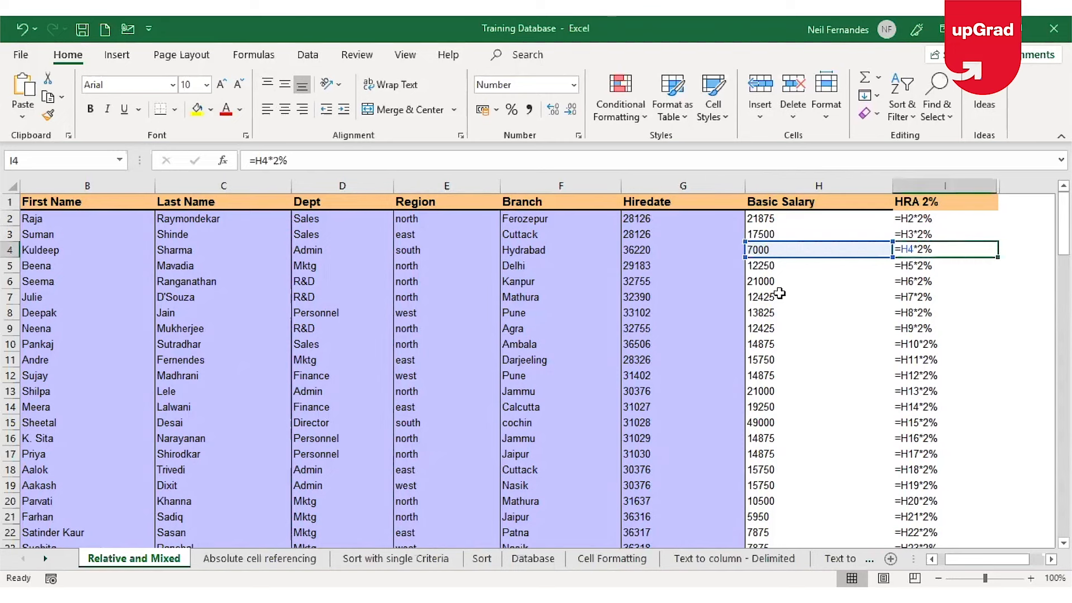
pyautogui.hotkey('ctrl', '`')
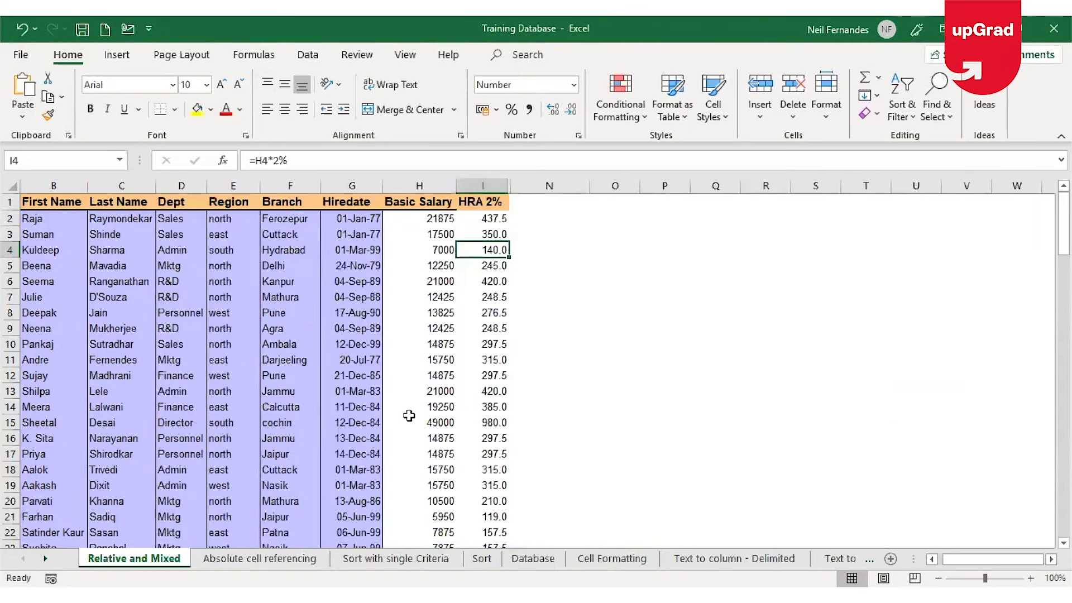
# Open the Absolute cell referencing sheet and examine the first salesman's sales in B10 and the commission rate in B6
pyautogui.click(262, 560)
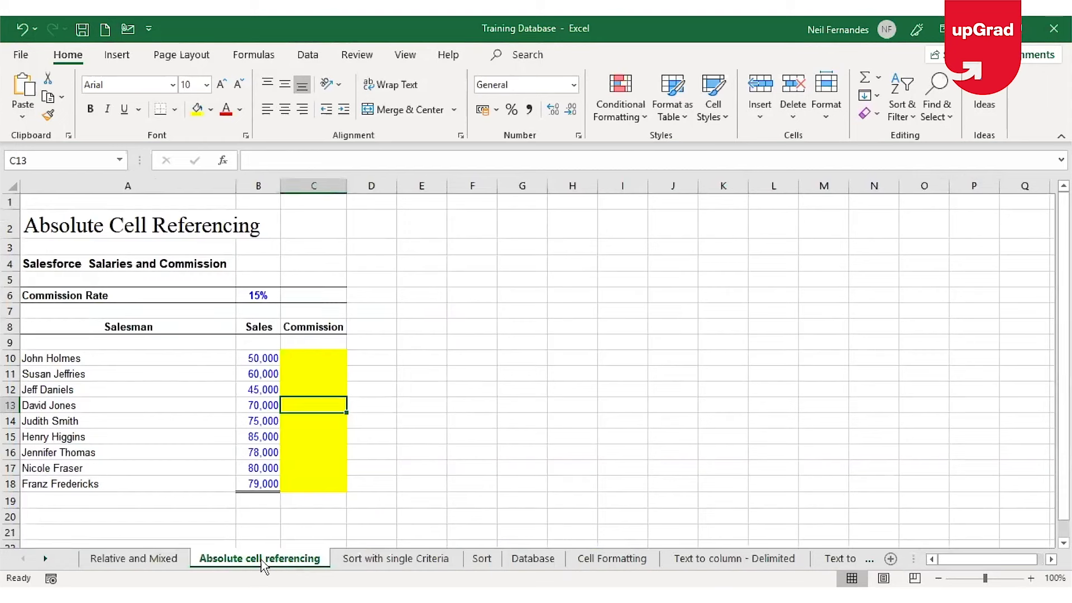
pyautogui.click(253, 359)
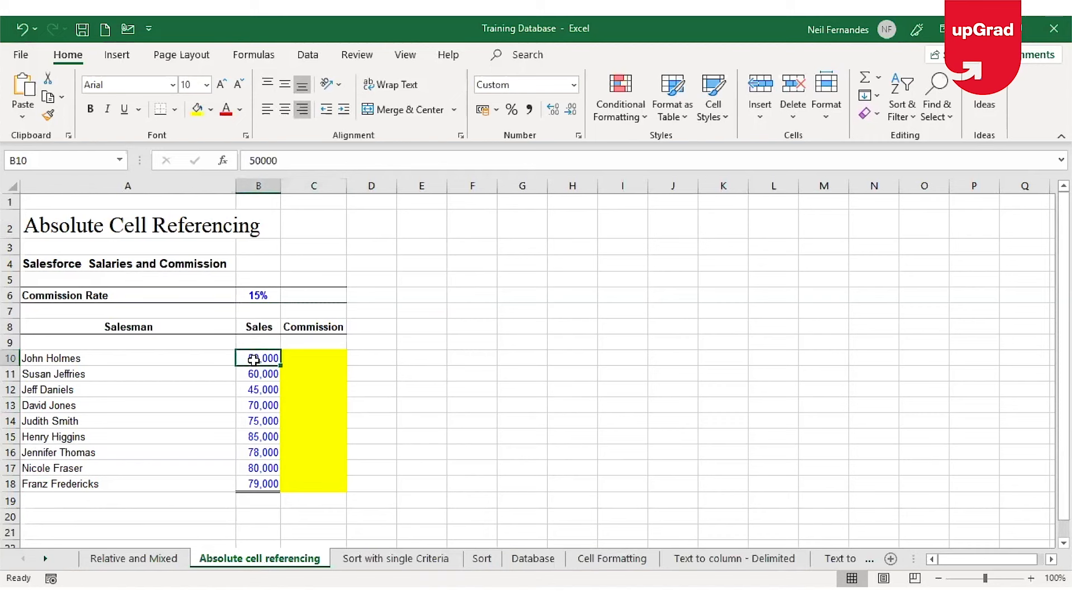
pyautogui.click(269, 296)
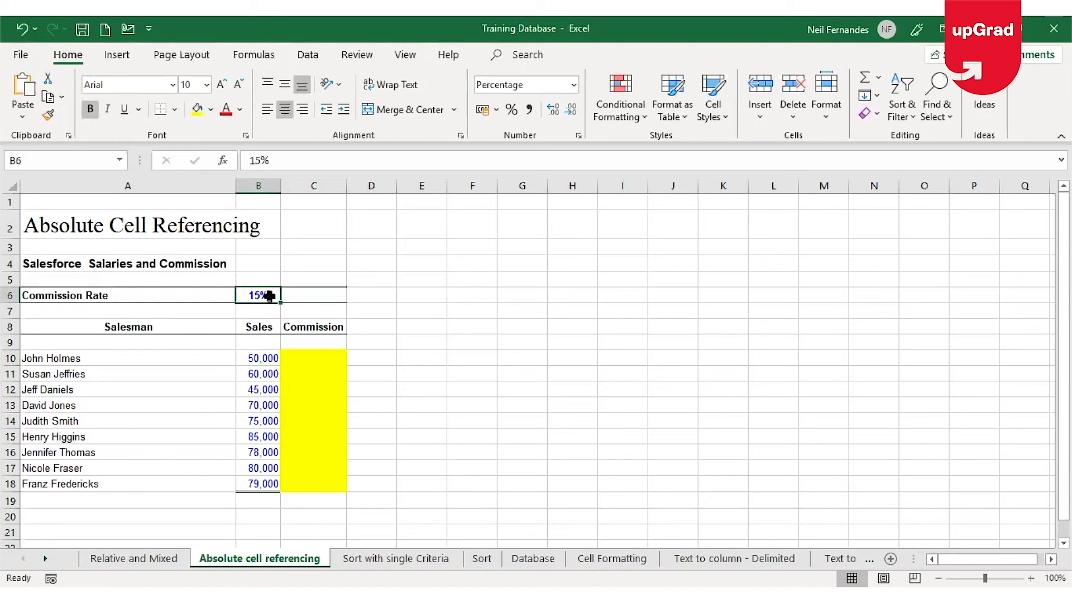
# Calculate the first salesman's commission in C10 with =B10*B6 and fill the formula down to C18
pyautogui.click(313, 360)
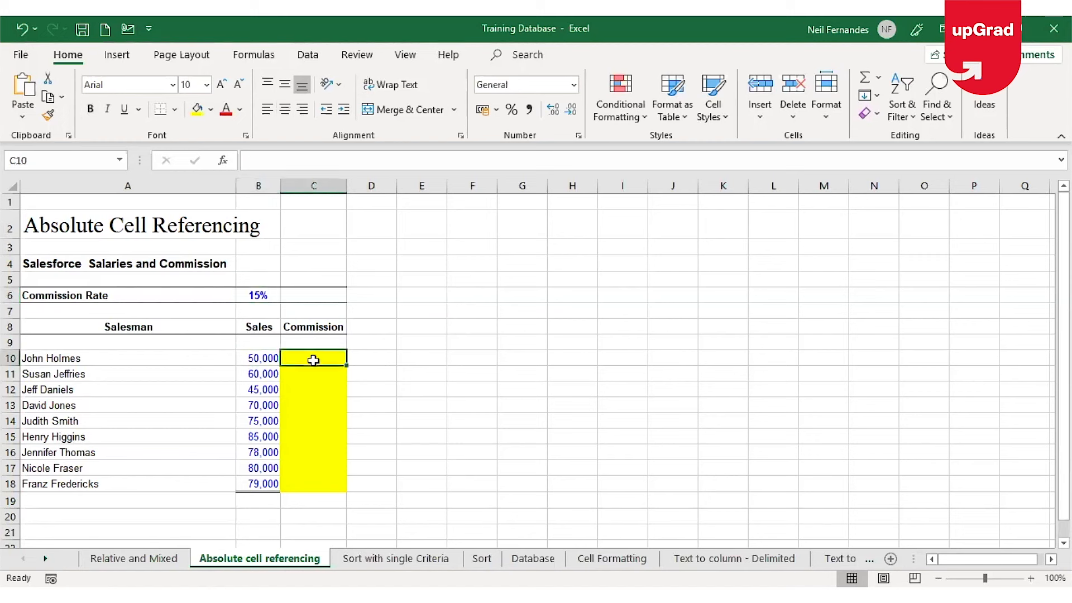
pyautogui.write('=')
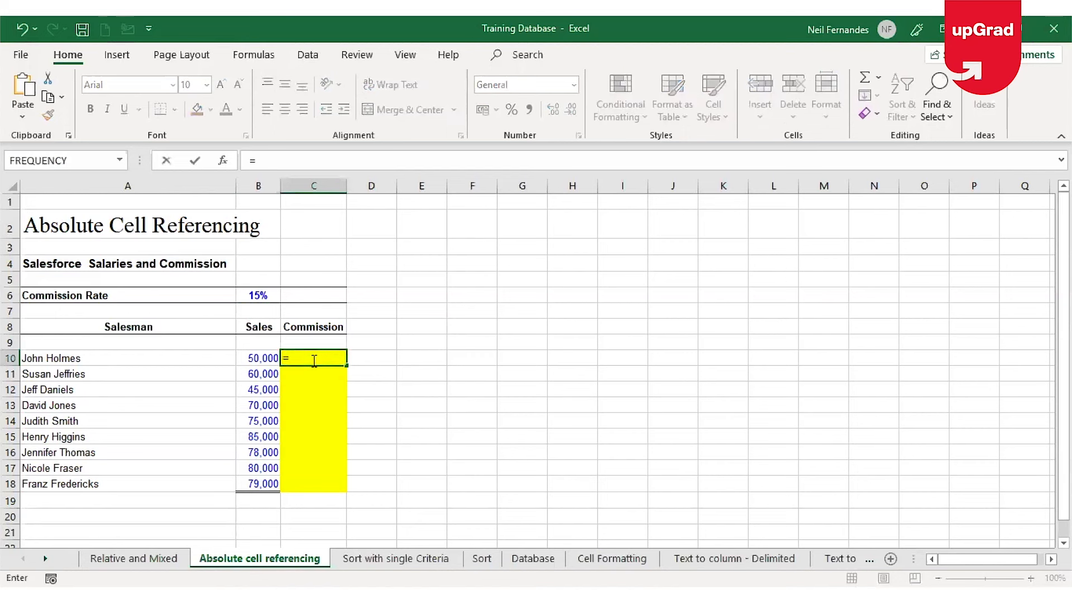
pyautogui.click(253, 359)
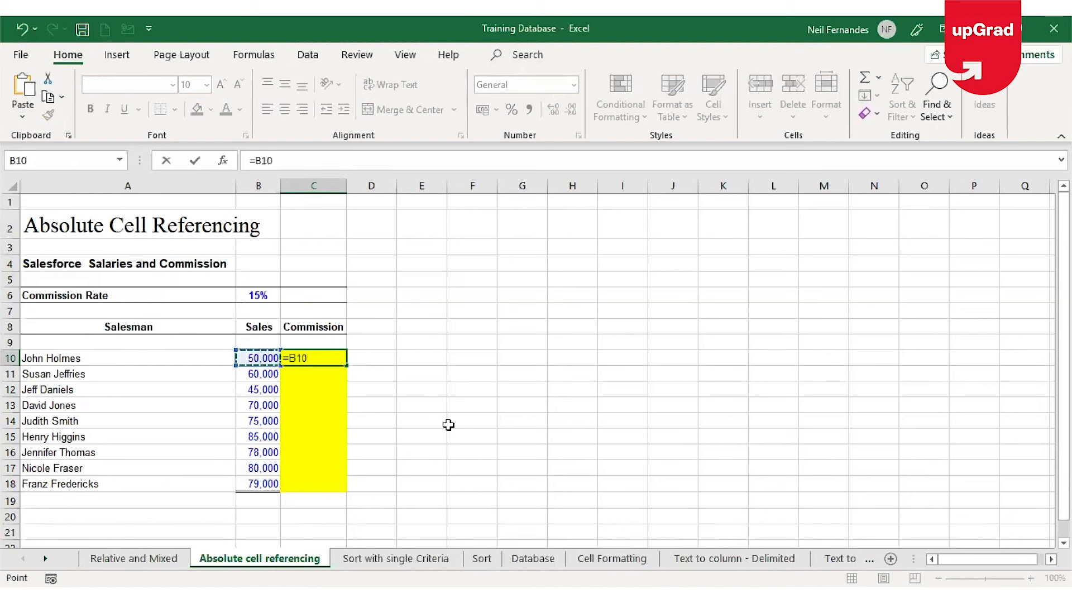
pyautogui.write('*')
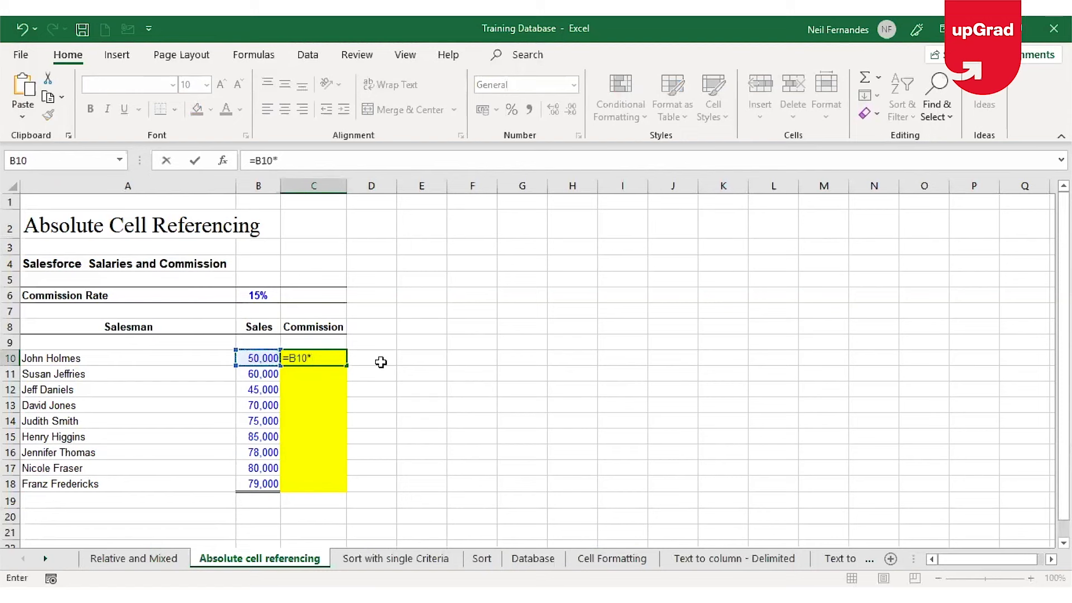
pyautogui.click(270, 292)
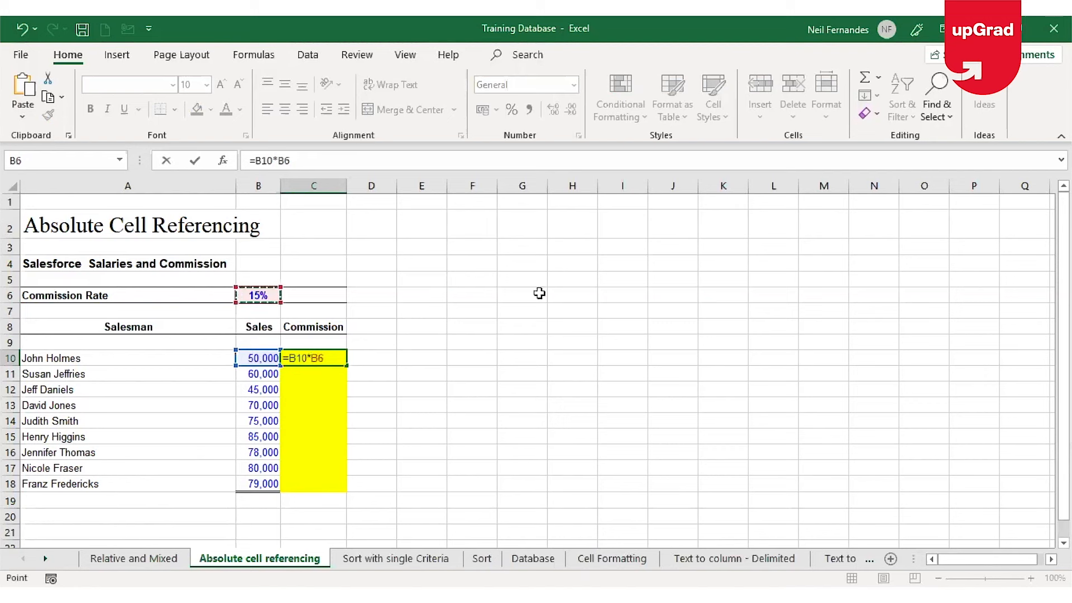
pyautogui.press('Return')
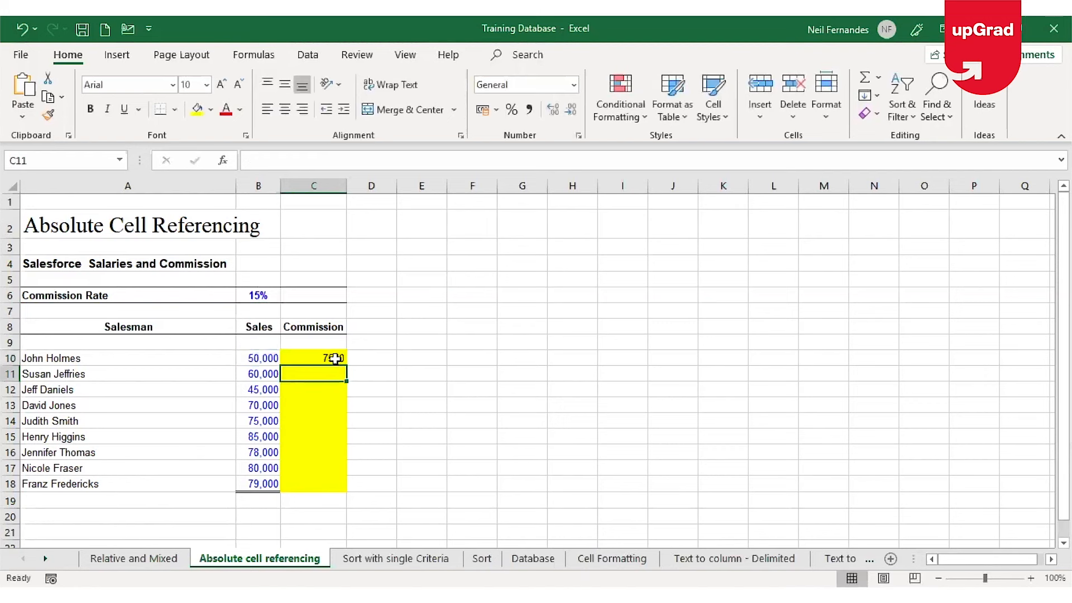
pyautogui.click(335, 358)
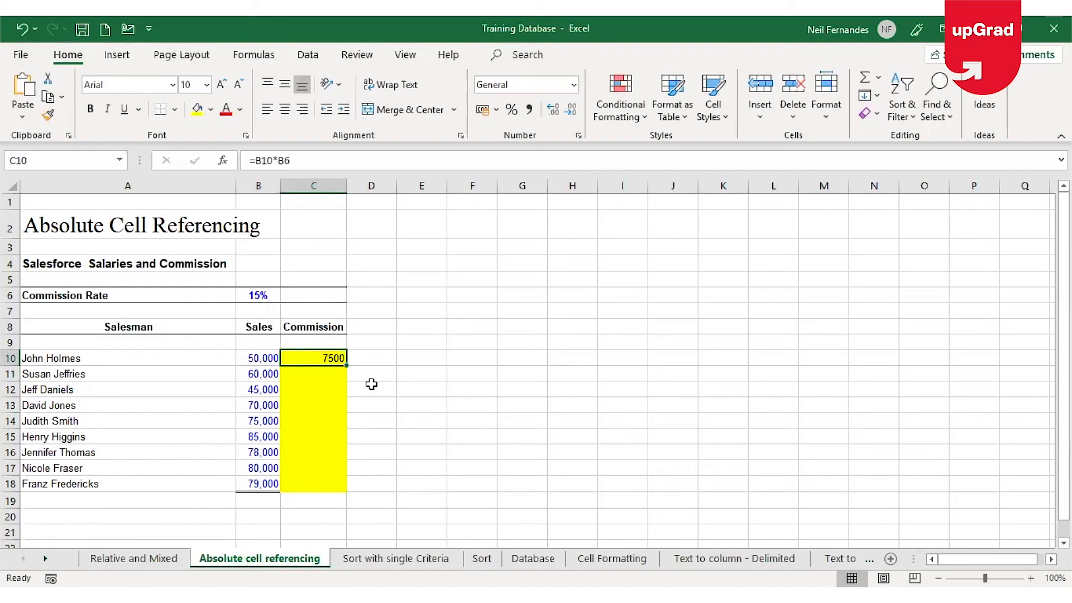
pyautogui.moveTo(346, 368); pyautogui.dragTo(343, 486)
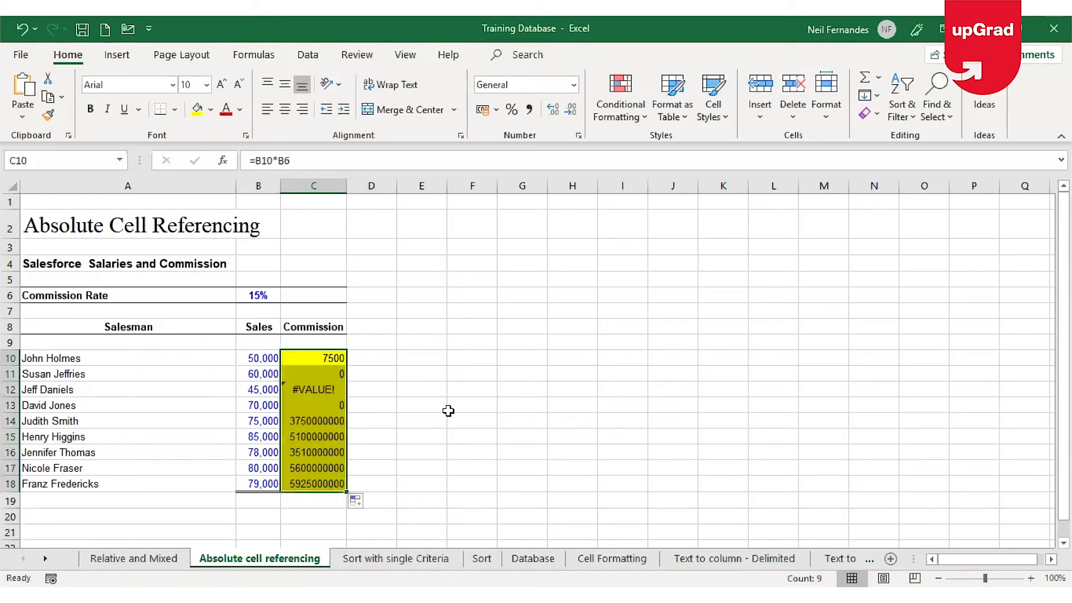
# Show the sheet's formulas and compare which cells the commission formulas in C10 and C11 reference with the commission rate in B6
pyautogui.click(339, 358)
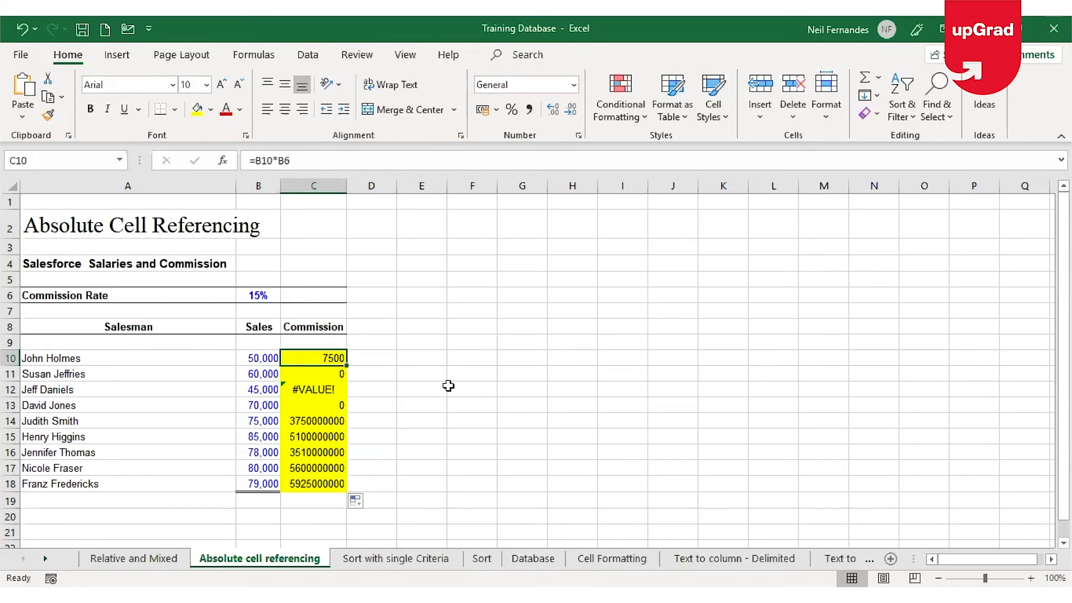
pyautogui.hotkey('ctrl', '`')
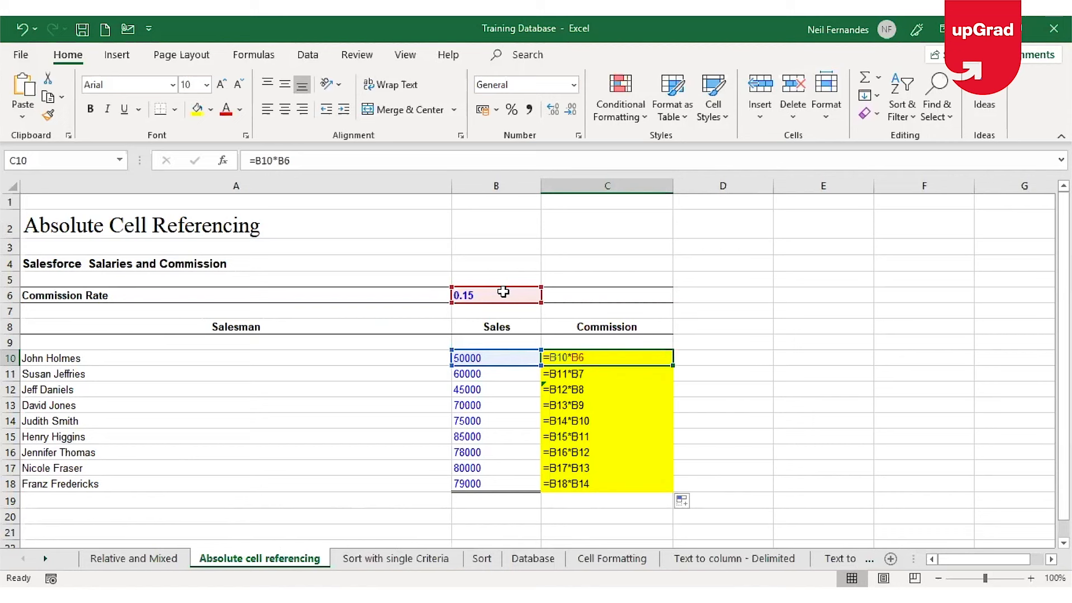
pyautogui.press('Down')
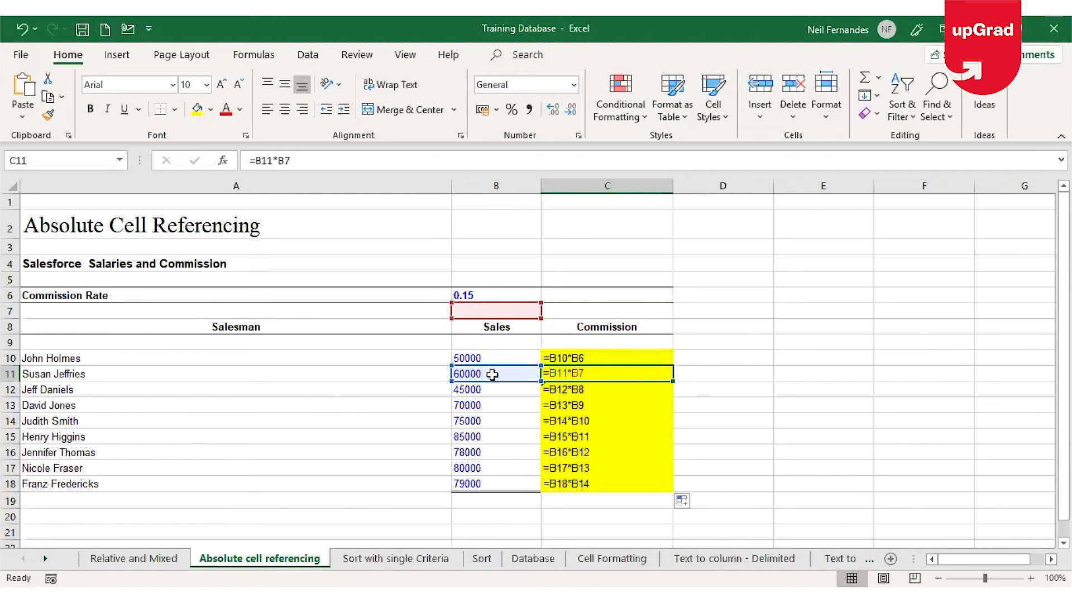
pyautogui.click(114, 371)
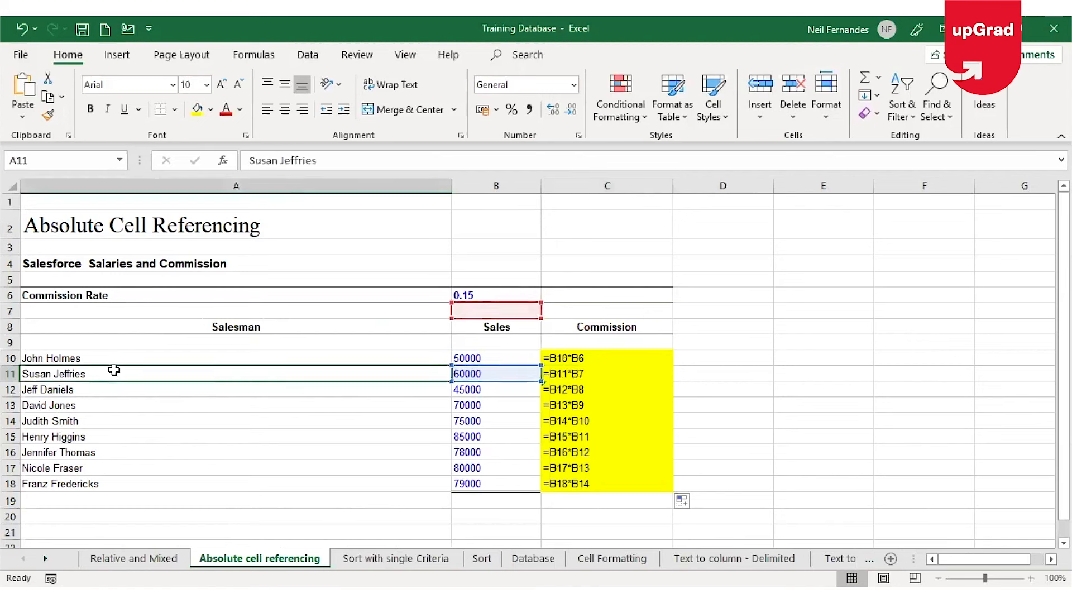
pyautogui.click(611, 372)
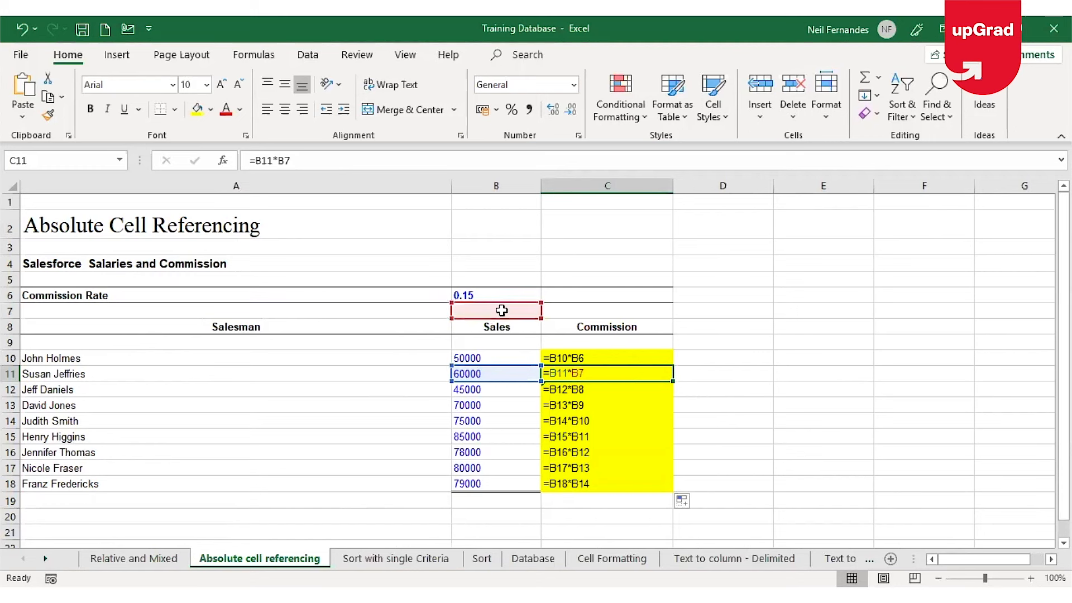
pyautogui.click(528, 295)
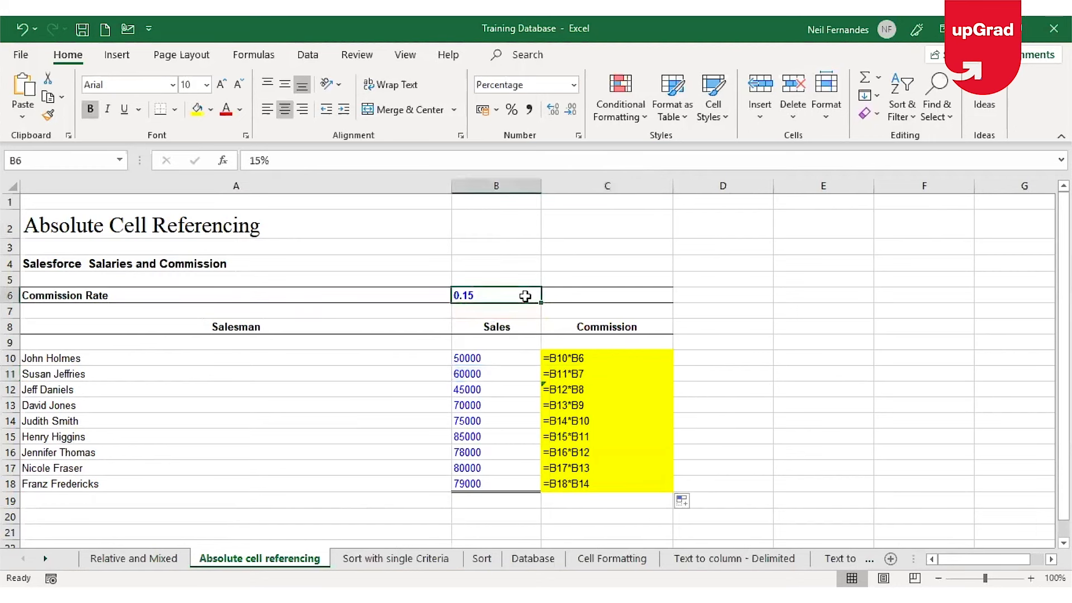
# Examine the references of the commission formula in C12, checking the Sales heading in B8 against the rate in B6 and the formula in C10
pyautogui.doubleClick(582, 389)
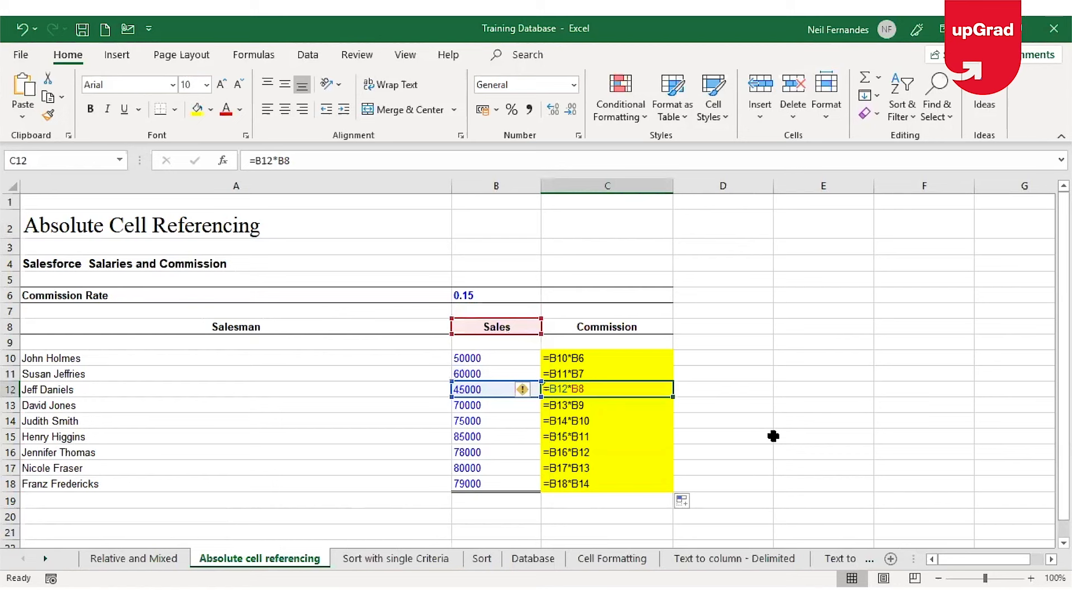
pyautogui.click(505, 362)
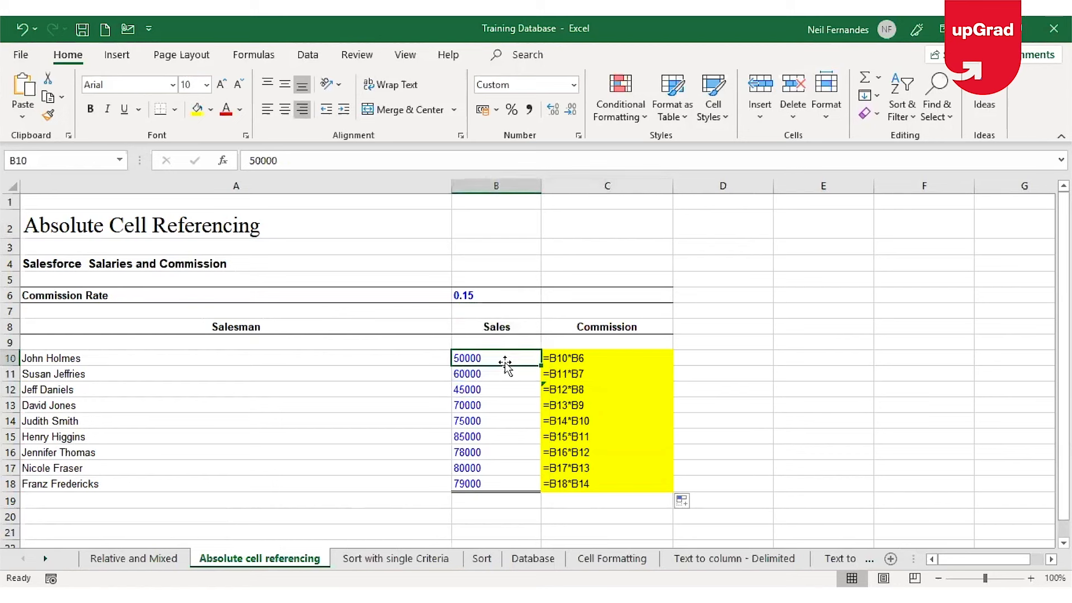
pyautogui.click(503, 324)
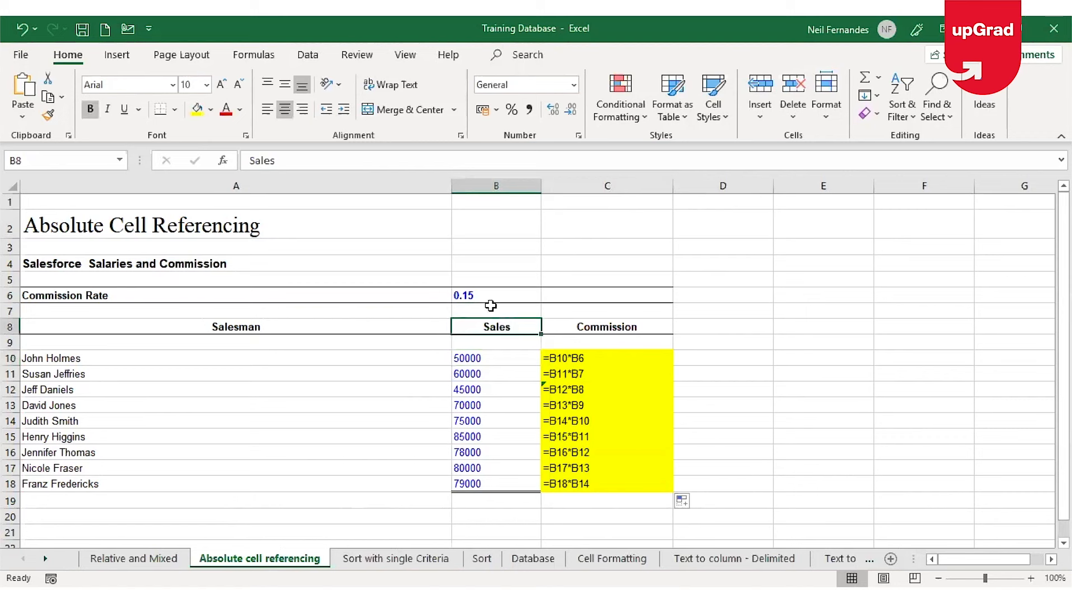
pyautogui.click(473, 293)
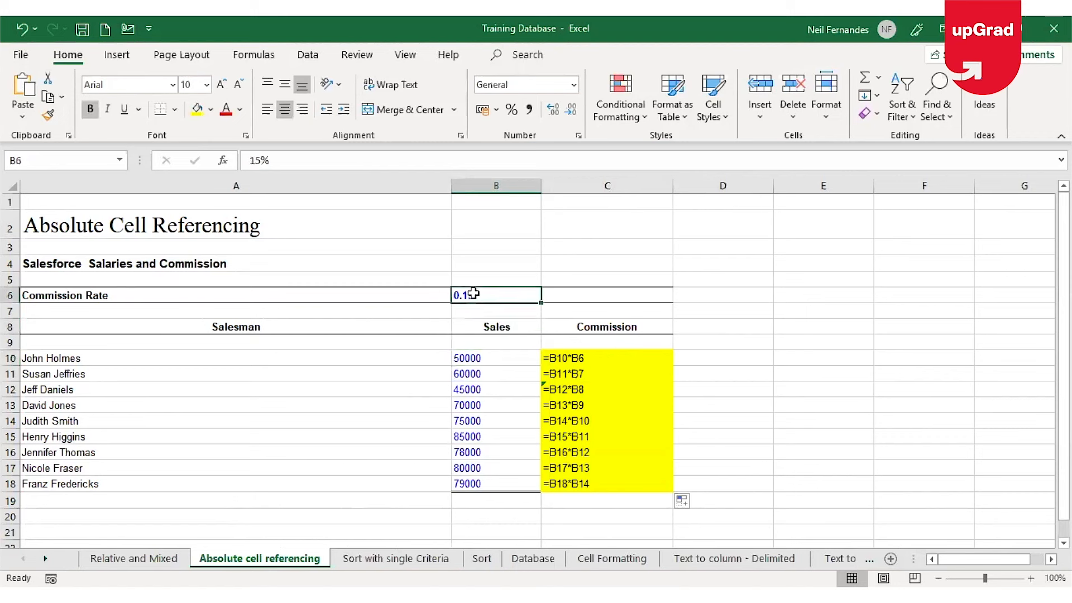
pyautogui.click(622, 359)
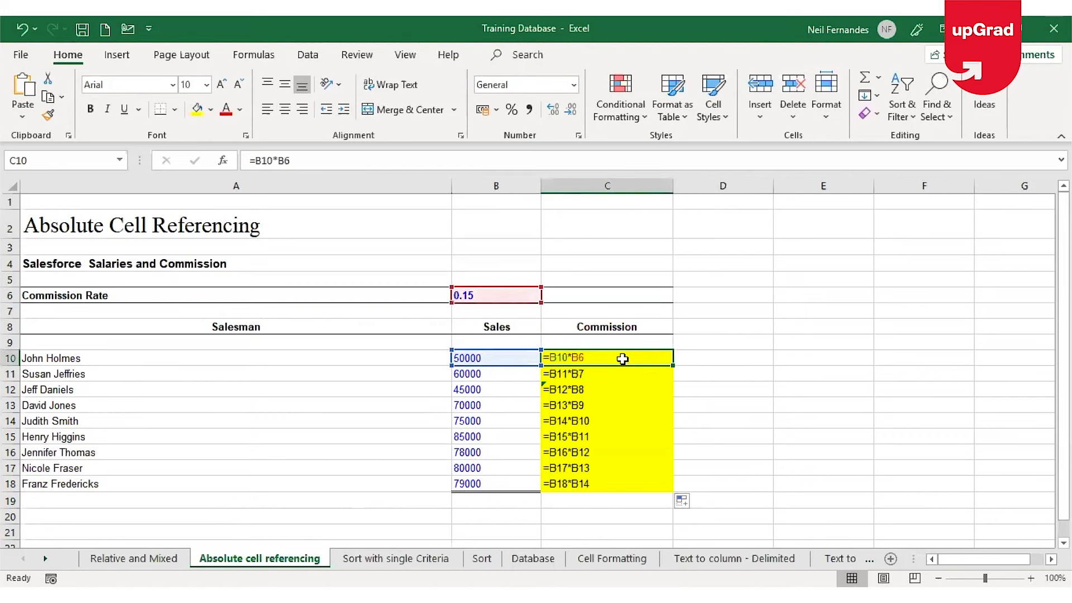